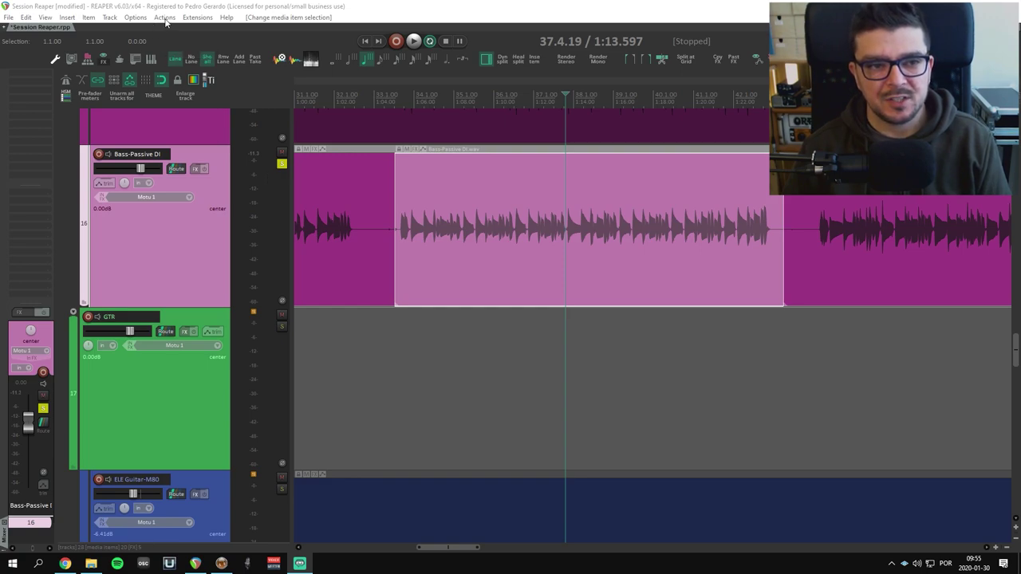
Open the action list and enlarge its window so the State, Command ID and ReaScript path columns fit
{"action": "left_click", "coordinate": [164, 17]}
{"action": "left_click", "coordinate": [180, 27]}
{"action": "left_click_drag", "start_coordinate": [294, 133], "coordinate": [317, 105]}
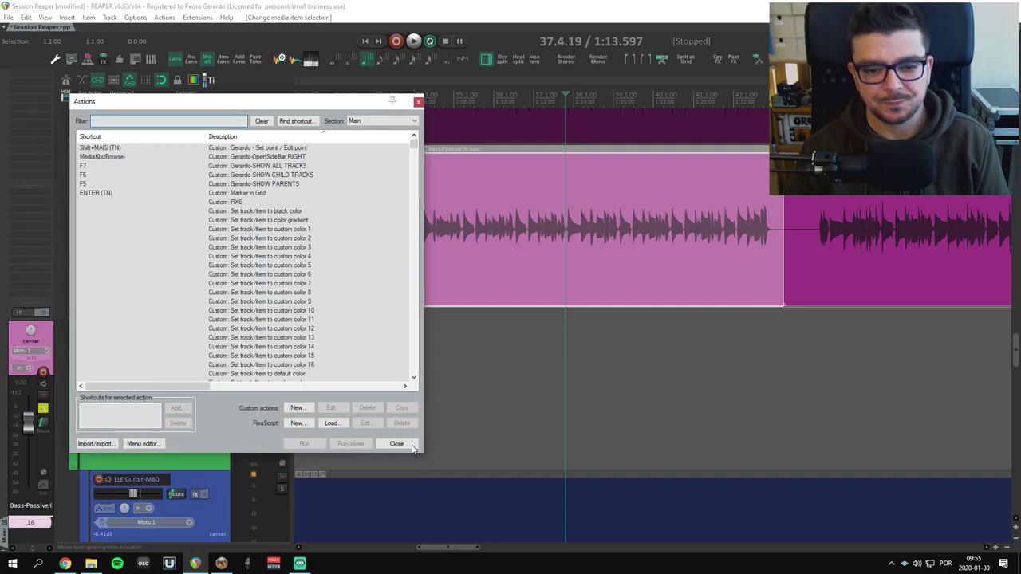
{"action": "left_click_drag", "start_coordinate": [413, 447], "coordinate": [655, 507]}
{"action": "left_click_drag", "start_coordinate": [427, 102], "coordinate": [532, 109]}
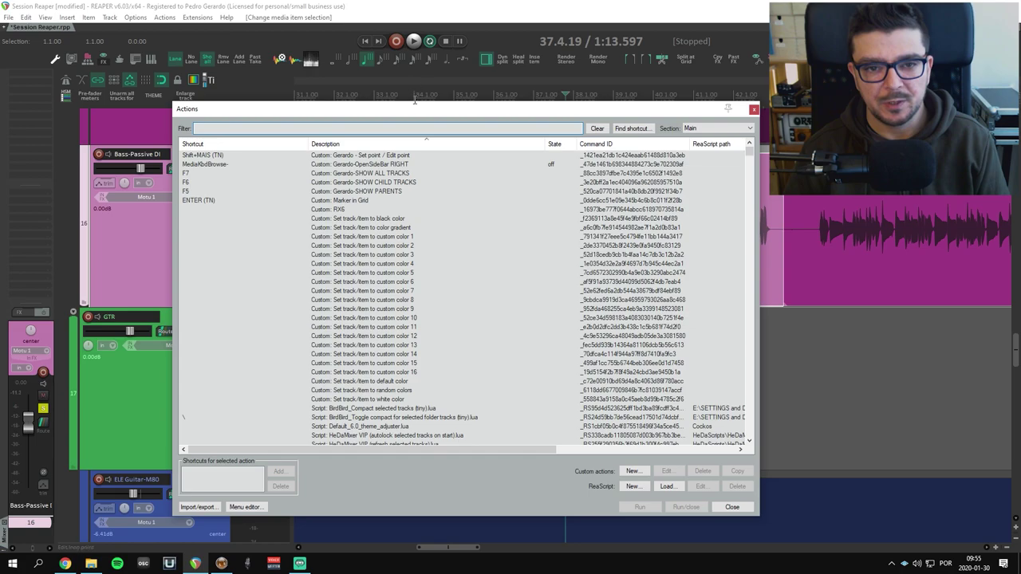
{"action": "left_click_drag", "start_coordinate": [412, 115], "coordinate": [443, 118]}
{"action": "left_click", "coordinate": [64, 18]}
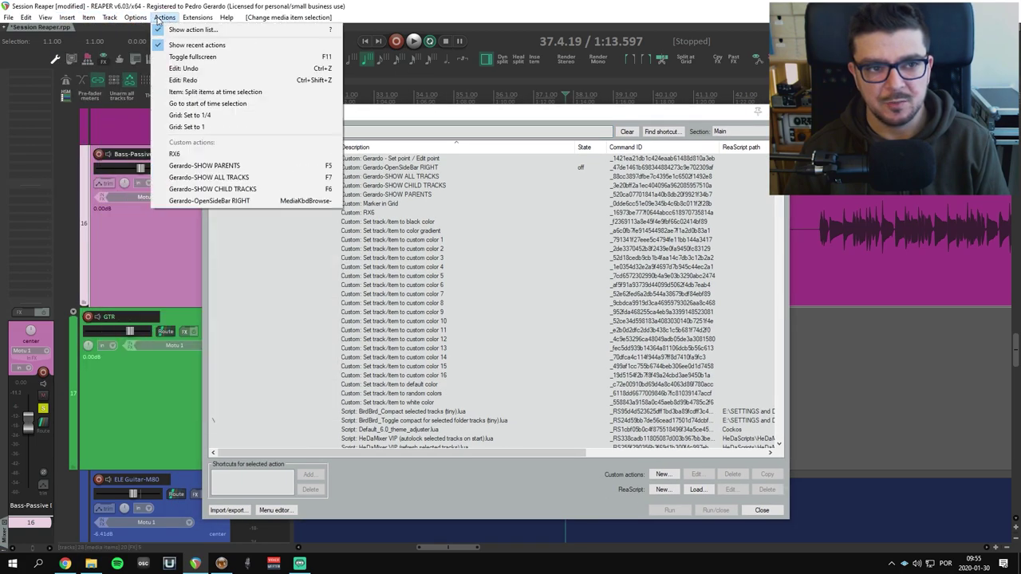
{"action": "left_click", "coordinate": [425, 13]}
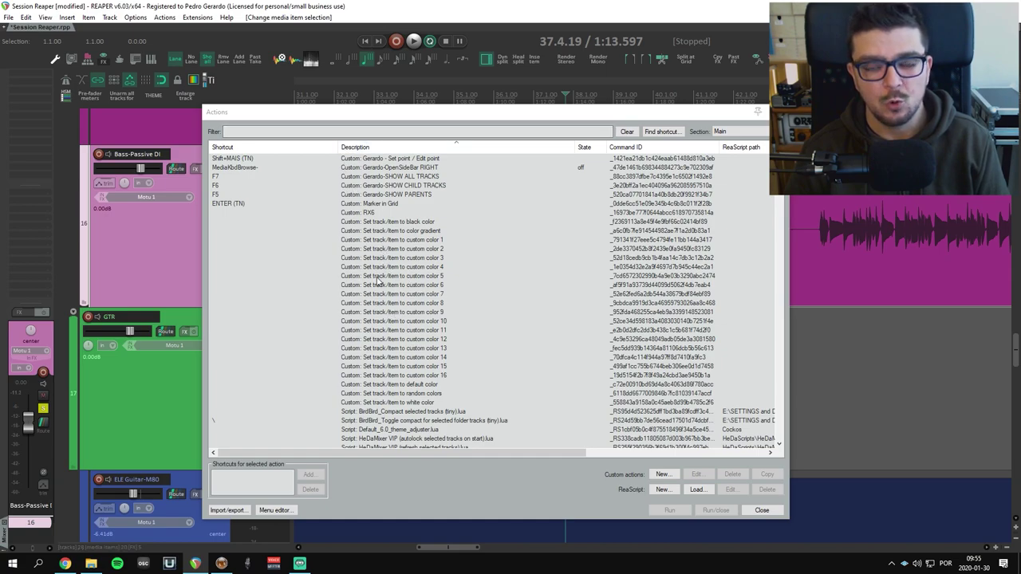
{"action": "left_click_drag", "start_coordinate": [430, 114], "coordinate": [331, 113]}
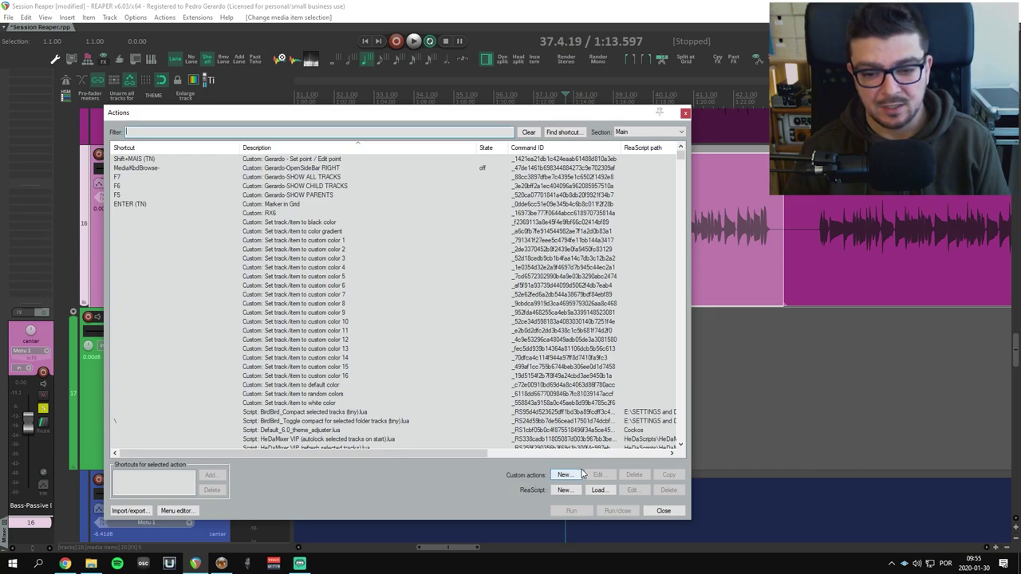
{"action": "left_click_drag", "start_coordinate": [523, 113], "coordinate": [467, 89]}
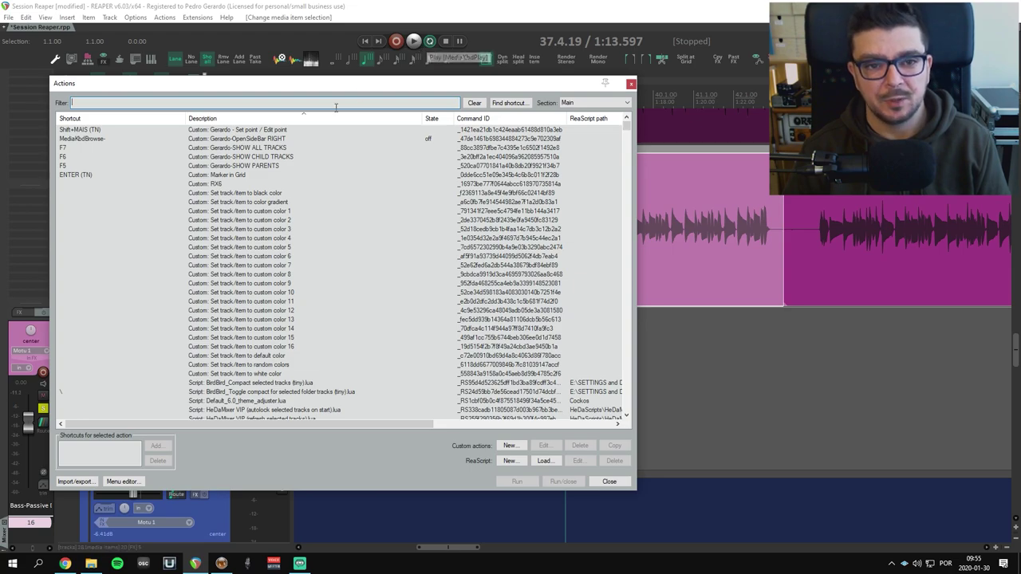
Find the action assigned to the Space shortcut in the action list and select it
{"action": "left_click", "coordinate": [508, 103]}
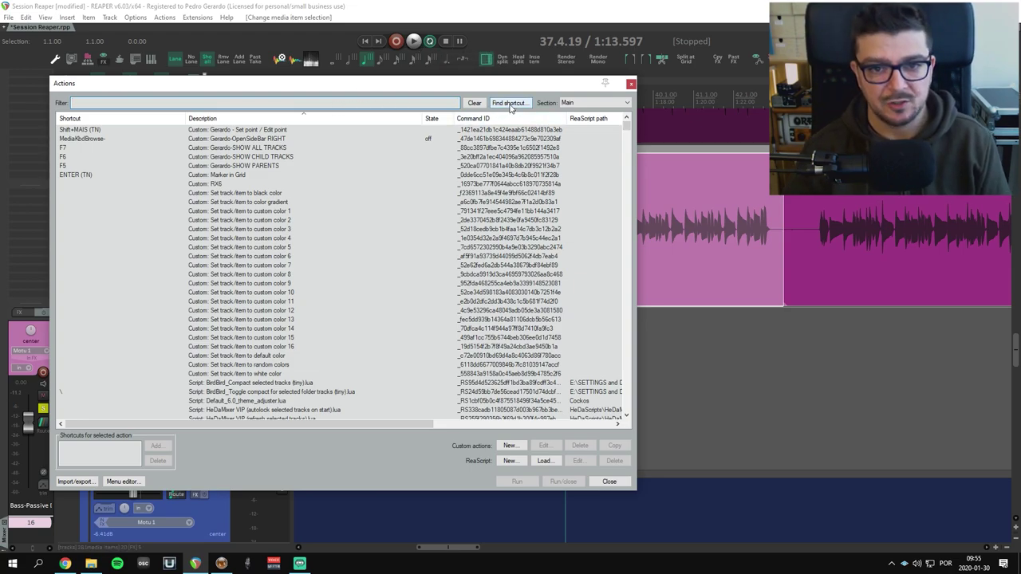
{"action": "key", "text": "space"}
{"action": "scroll", "coordinate": [205, 369], "scroll_direction": "down", "scroll_amount": 2}
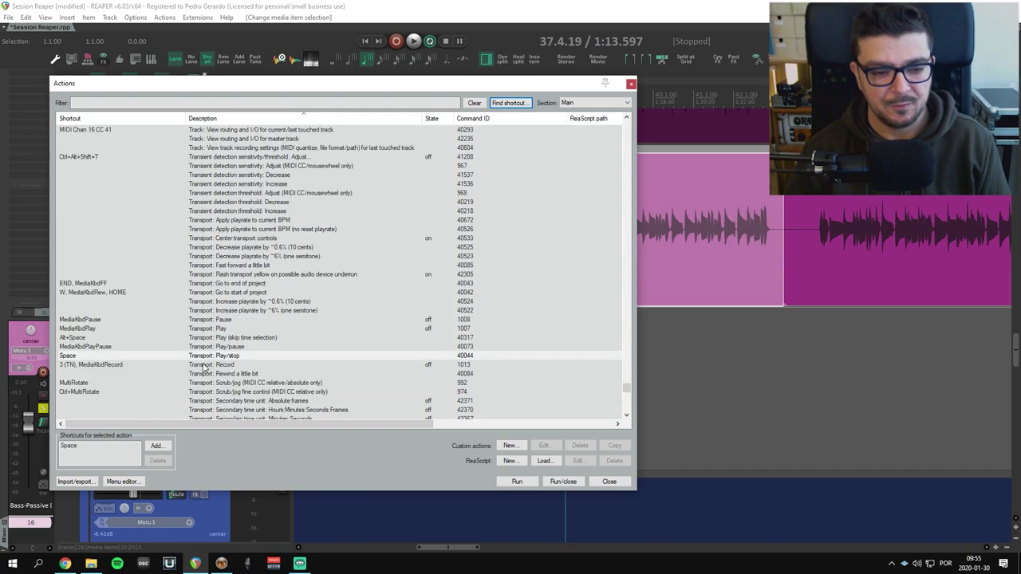
{"action": "left_click", "coordinate": [203, 359]}
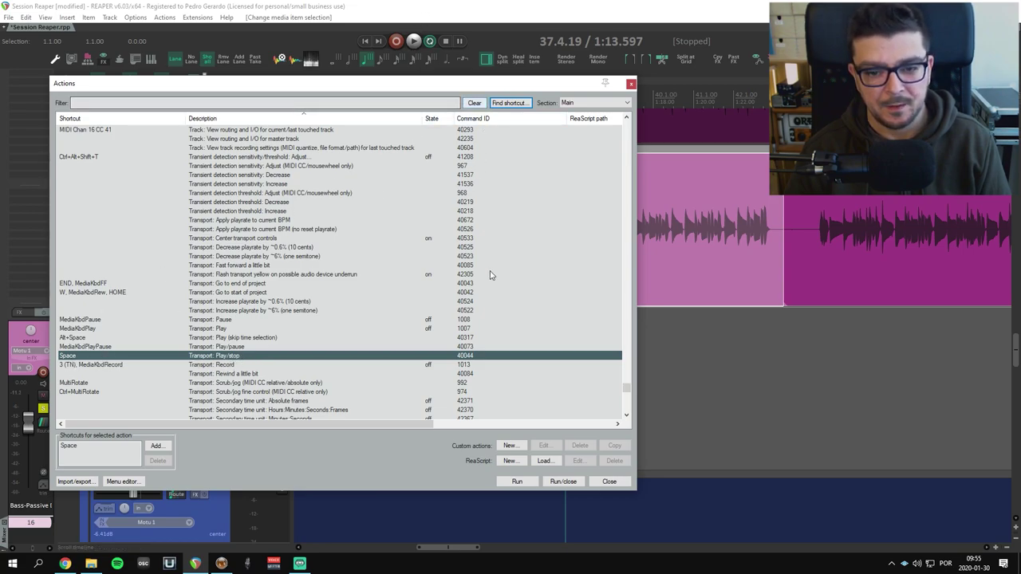
{"action": "key", "text": "Tab"}
{"action": "scroll", "coordinate": [471, 136], "scroll_direction": "up", "scroll_amount": 2}
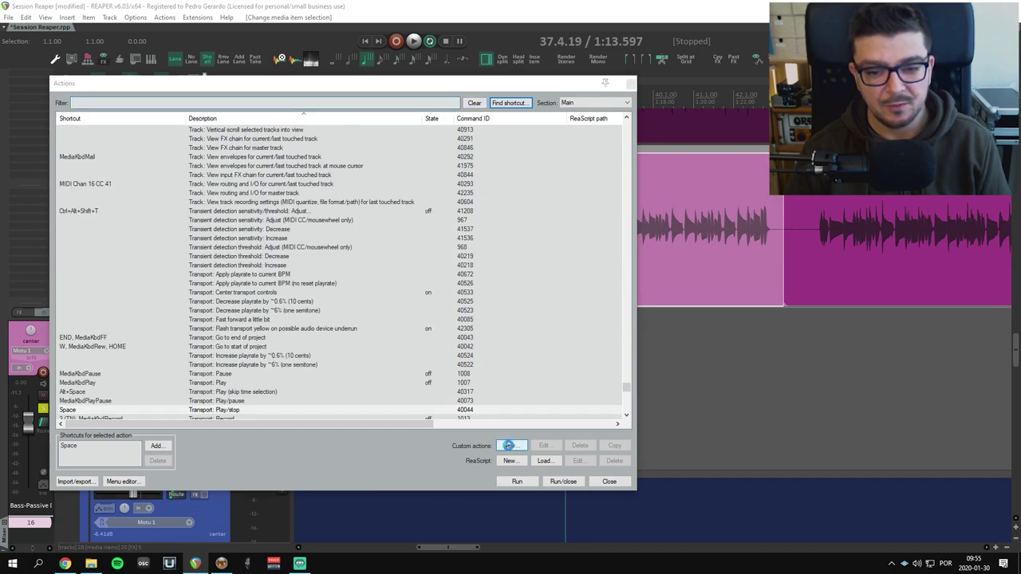
Open a blank custom action for editing
{"action": "left_click", "coordinate": [510, 448]}
{"action": "left_click_drag", "start_coordinate": [668, 156], "coordinate": [477, 116]}
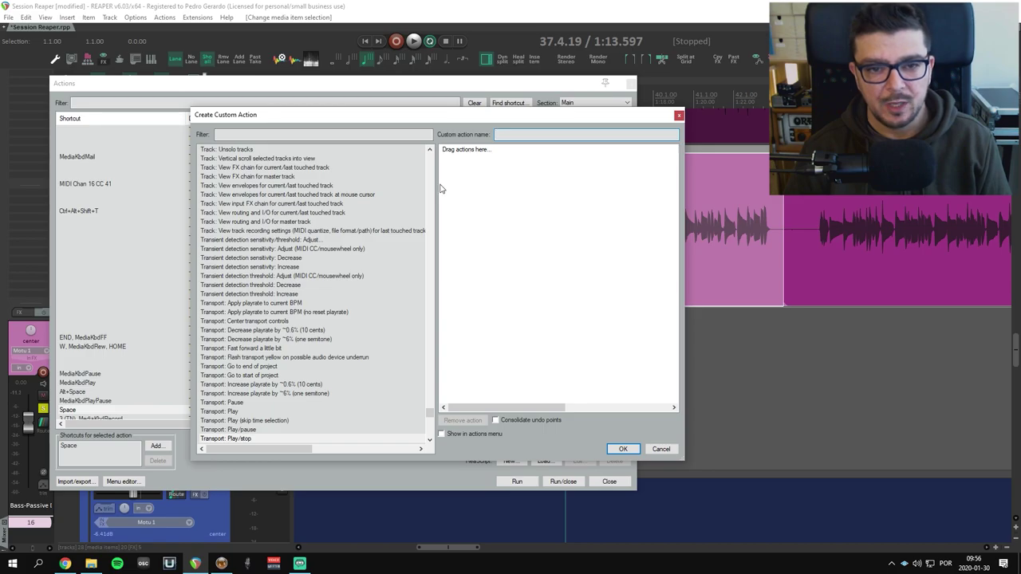
{"action": "left_click_drag", "start_coordinate": [431, 416], "coordinate": [431, 192]}
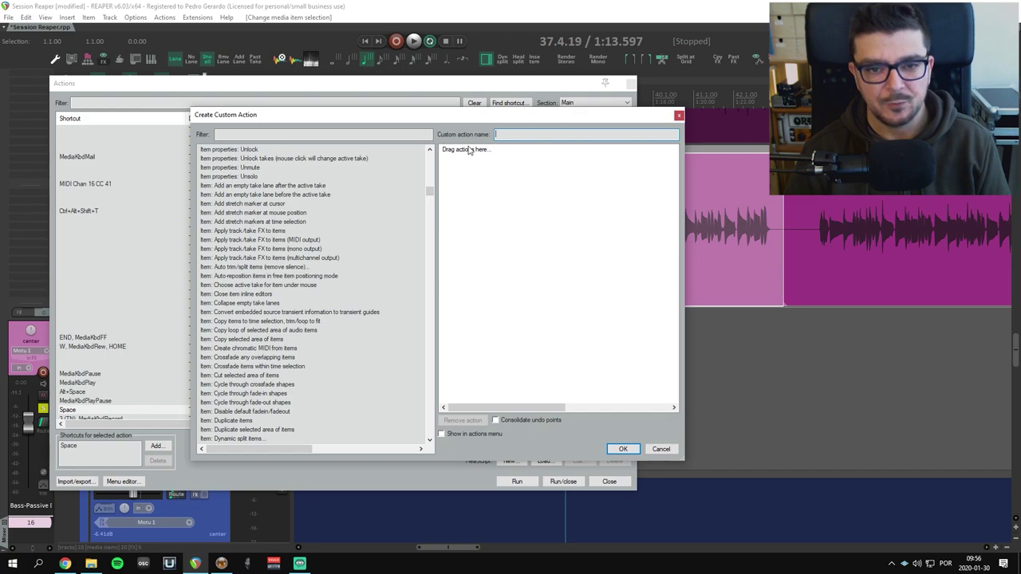
{"action": "left_click_drag", "start_coordinate": [474, 118], "coordinate": [451, 124]}
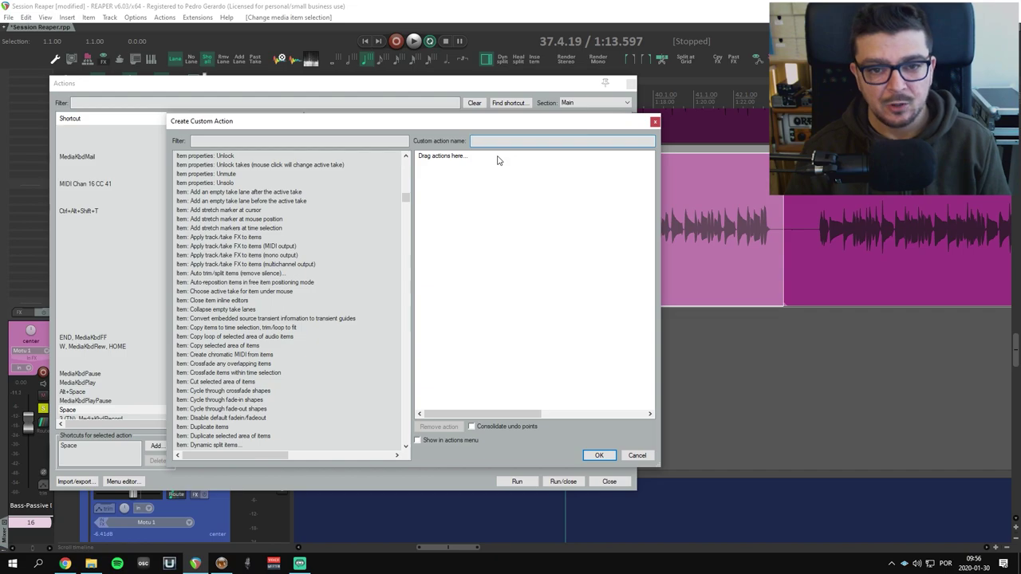
{"action": "left_click_drag", "start_coordinate": [503, 126], "coordinate": [442, 155]}
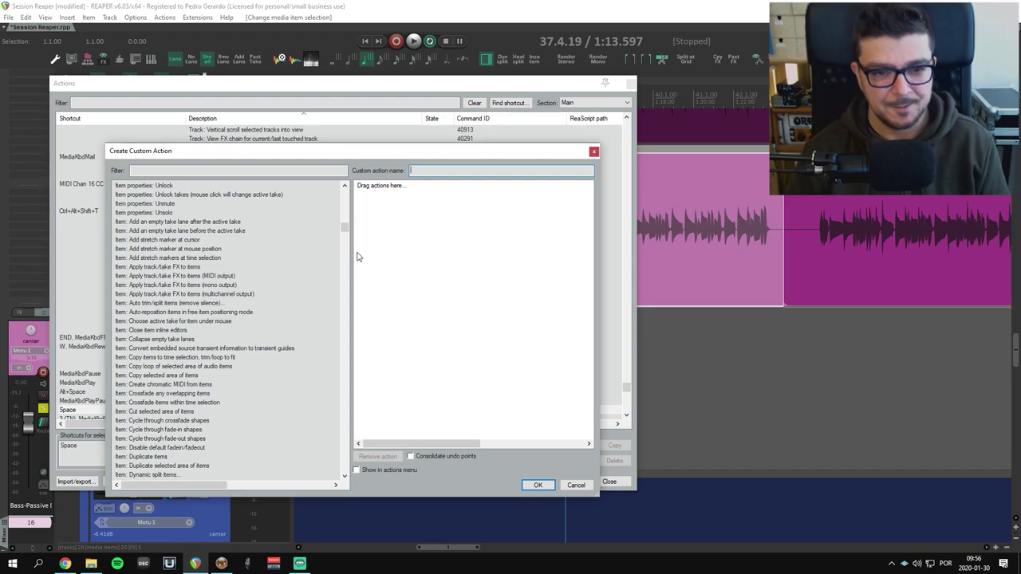
{"action": "left_click_drag", "start_coordinate": [388, 153], "coordinate": [360, 154]}
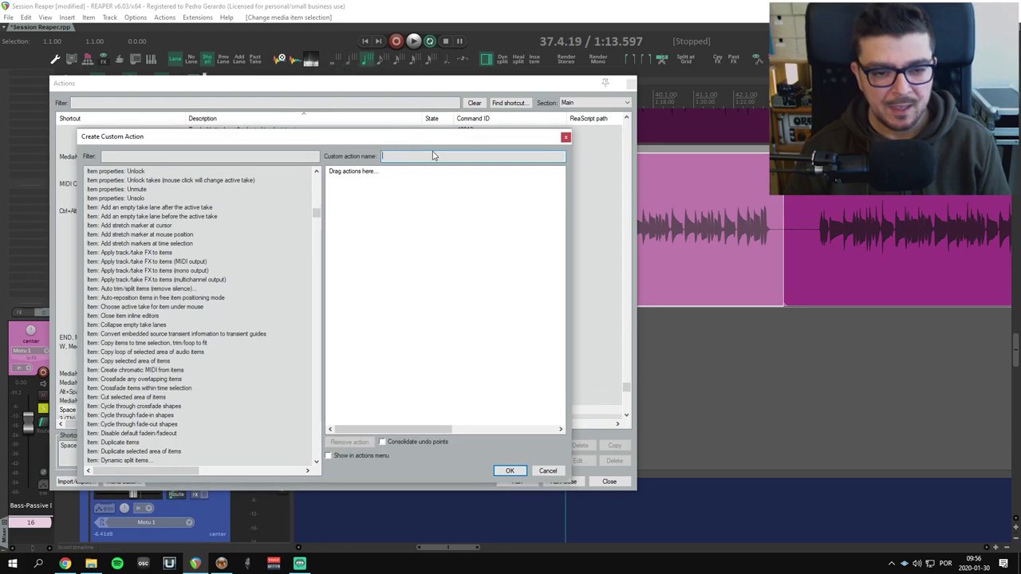
{"action": "left_click_drag", "start_coordinate": [431, 151], "coordinate": [571, 151]}
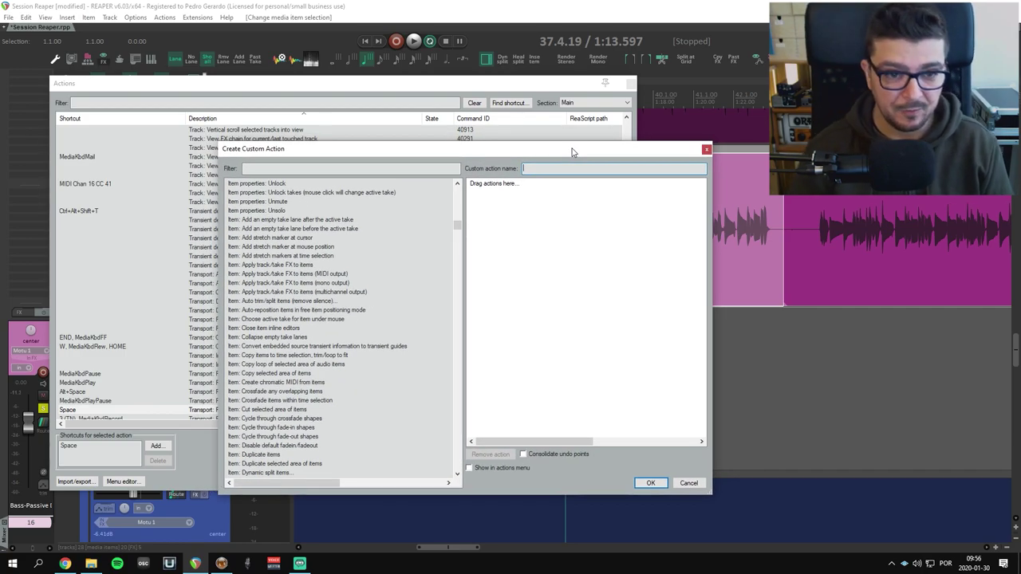
Name the custom action with the author's surname in capitals followed by "- Split items at Grid Time 1/4"
{"action": "left_click", "coordinate": [539, 168]}
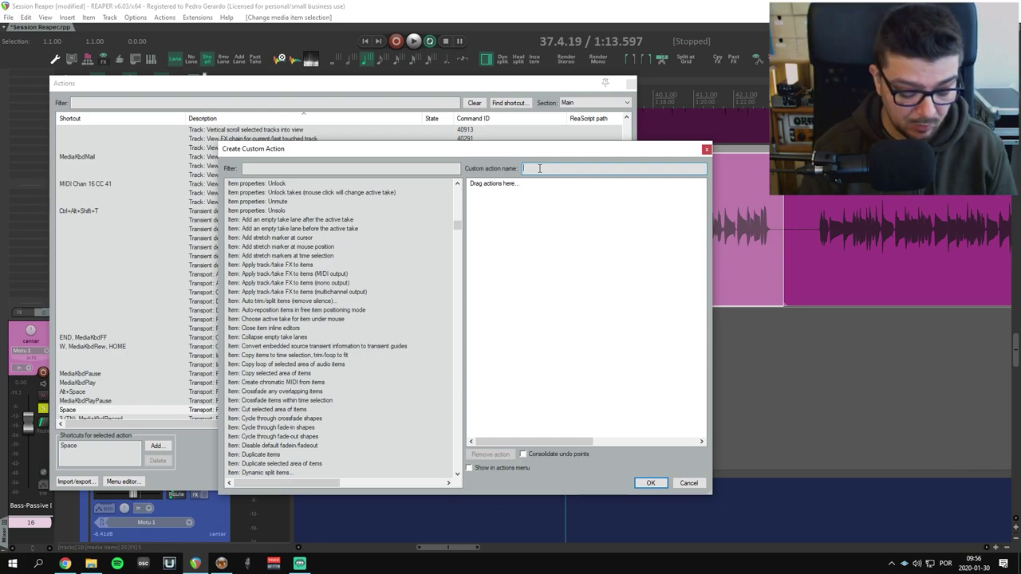
{"action": "type", "text": "GERARD"}
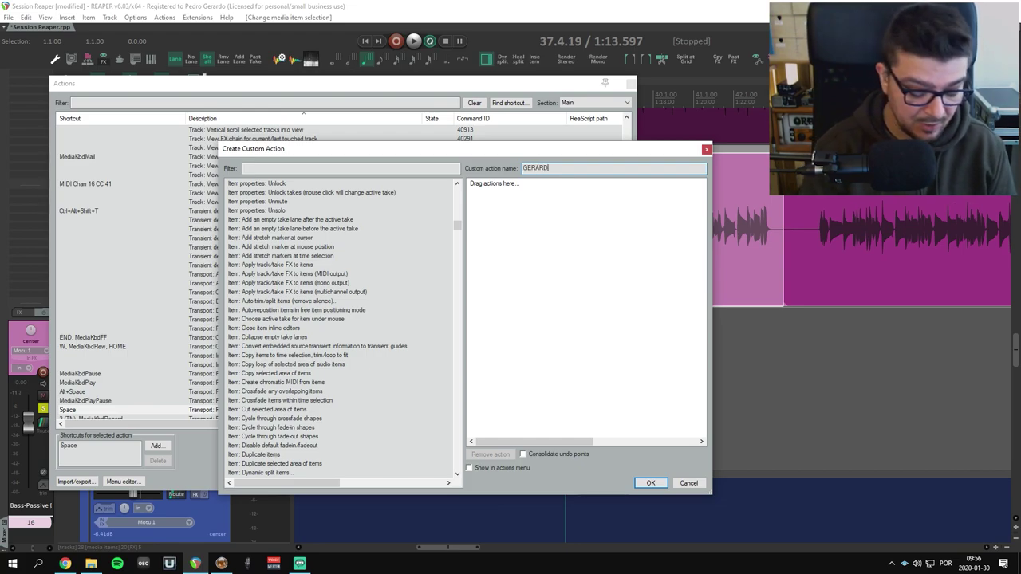
{"action": "type", "text": "O -"}
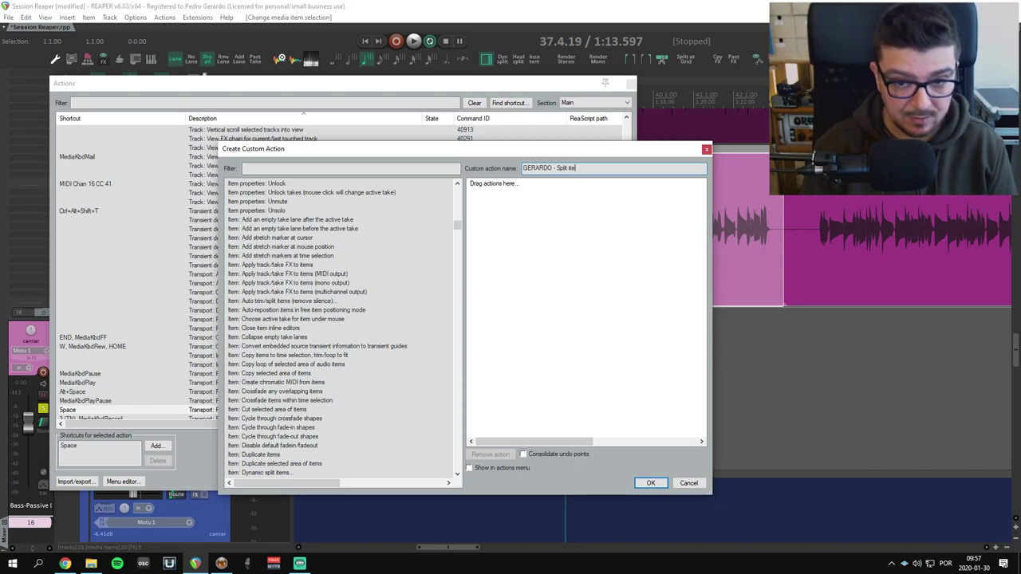
{"action": "type", "text": "Split items "}
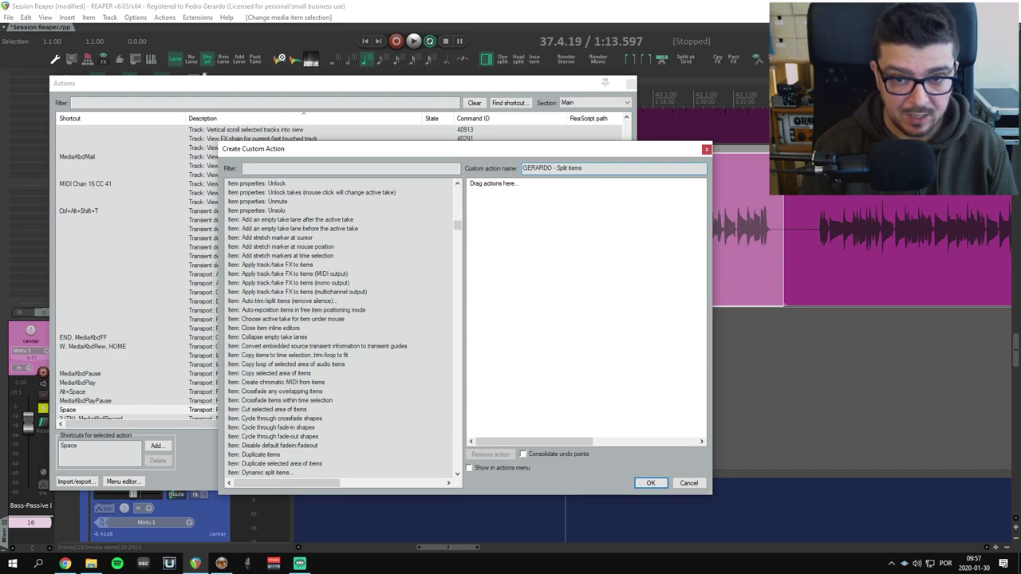
{"action": "type", "text": "at Gri"}
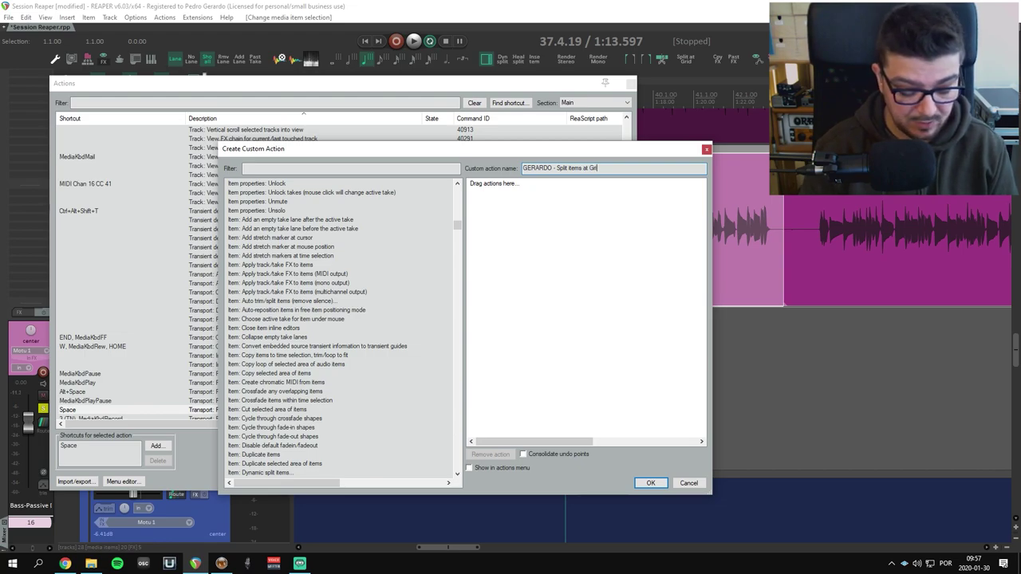
{"action": "type", "text": "d Time 1"}
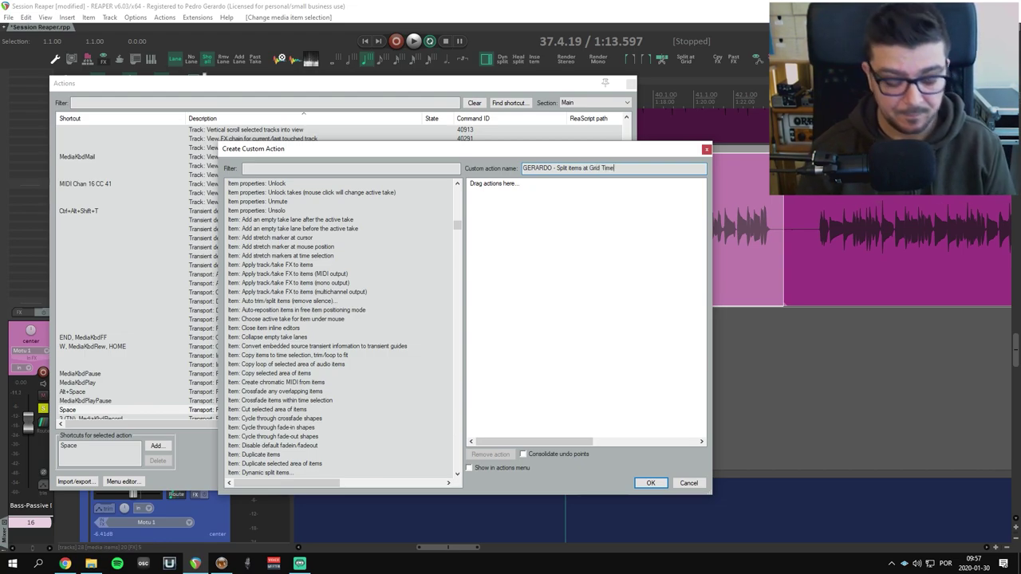
{"action": "type", "text": "/4"}
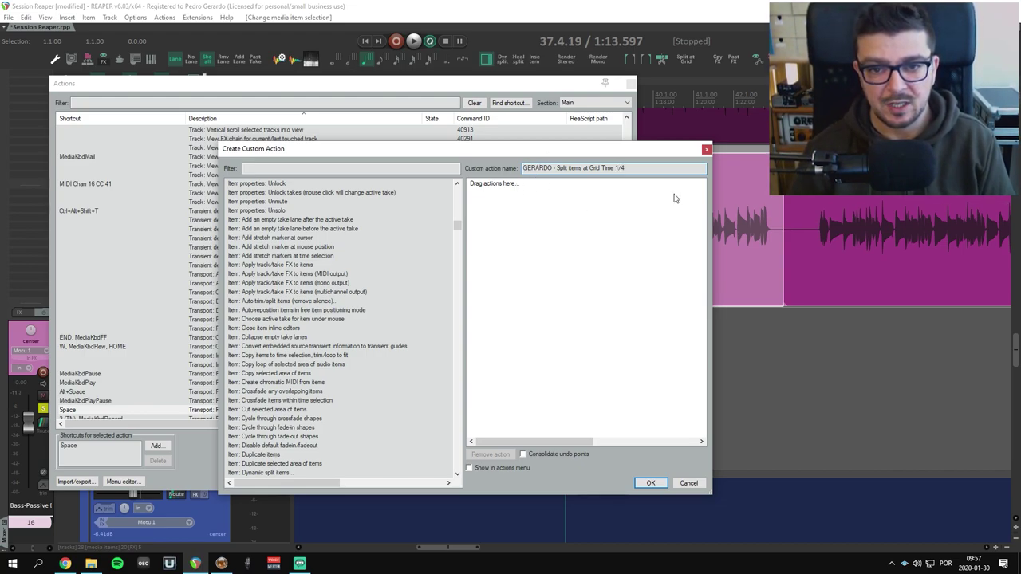
Filter the available actions by "select items track" and add "Item: Select all items in track" to the custom action
{"action": "left_click_drag", "start_coordinate": [556, 150], "coordinate": [593, 159]}
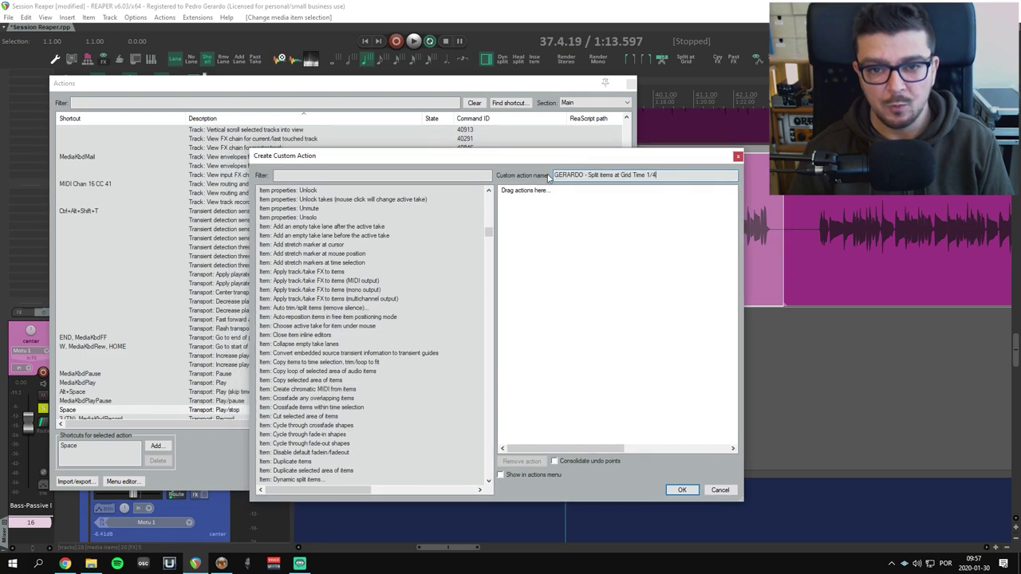
{"action": "left_click_drag", "start_coordinate": [489, 162], "coordinate": [564, 169]}
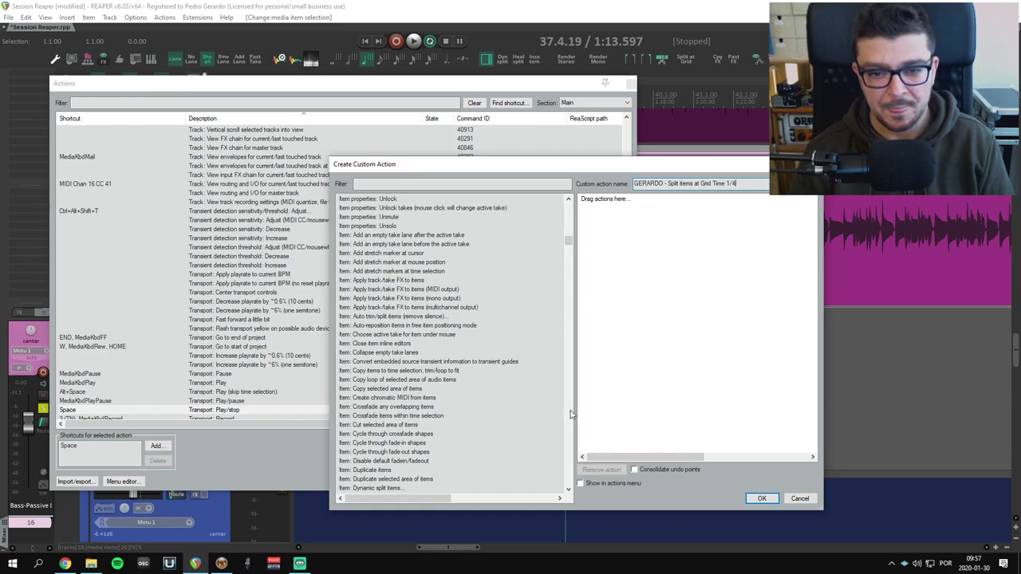
{"action": "left_click_drag", "start_coordinate": [548, 166], "coordinate": [463, 163]}
{"action": "left_click", "coordinate": [405, 180]}
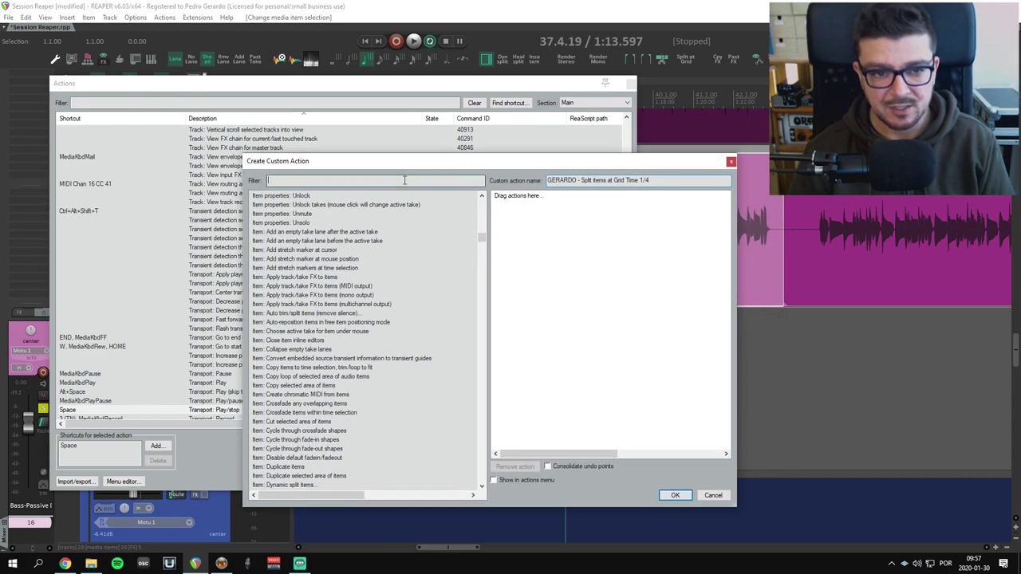
{"action": "type", "text": "select items tra"}
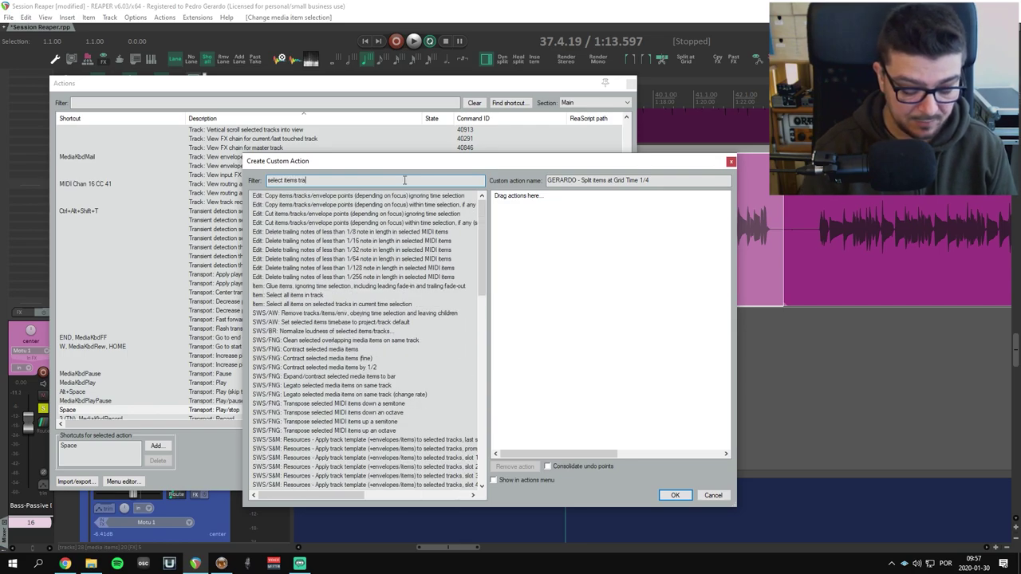
{"action": "type", "text": "ck"}
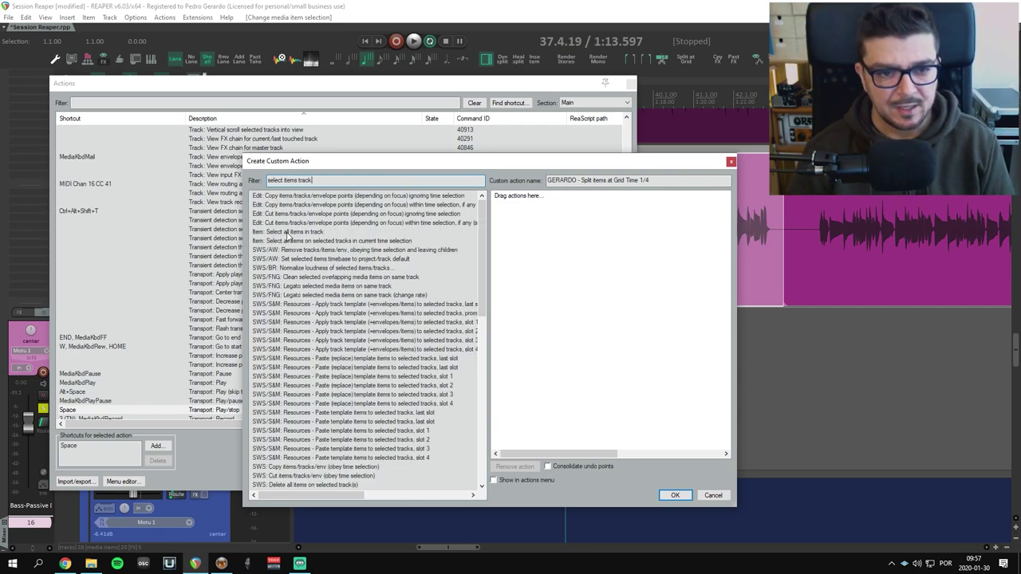
{"action": "left_click", "coordinate": [351, 231]}
{"action": "left_click_drag", "start_coordinate": [306, 235], "coordinate": [536, 250]}
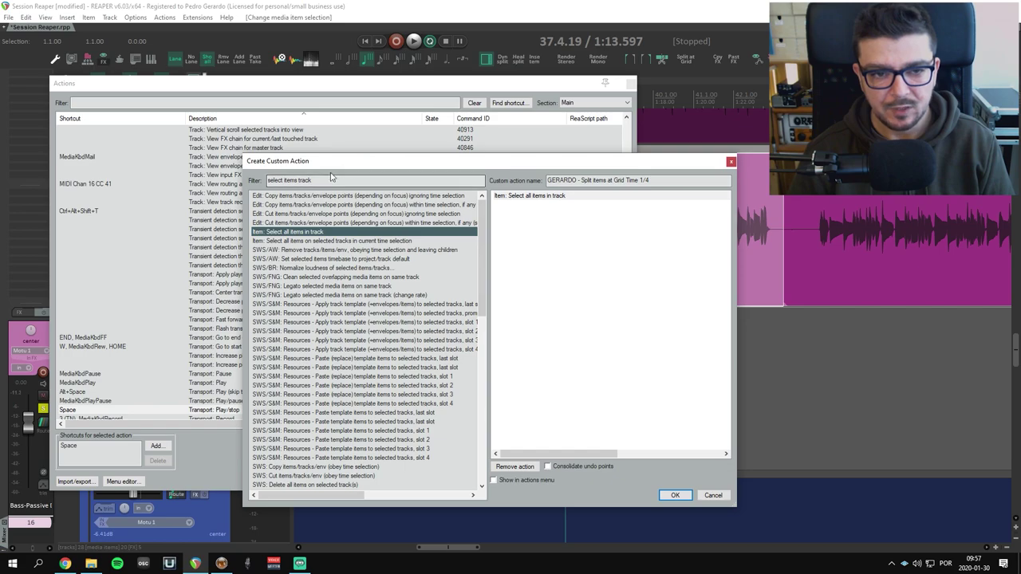
Filter the available actions by "set grid" and add "Grid: Set to 1/4" as the custom action's second entry
{"action": "left_click_drag", "start_coordinate": [319, 180], "coordinate": [236, 182]}
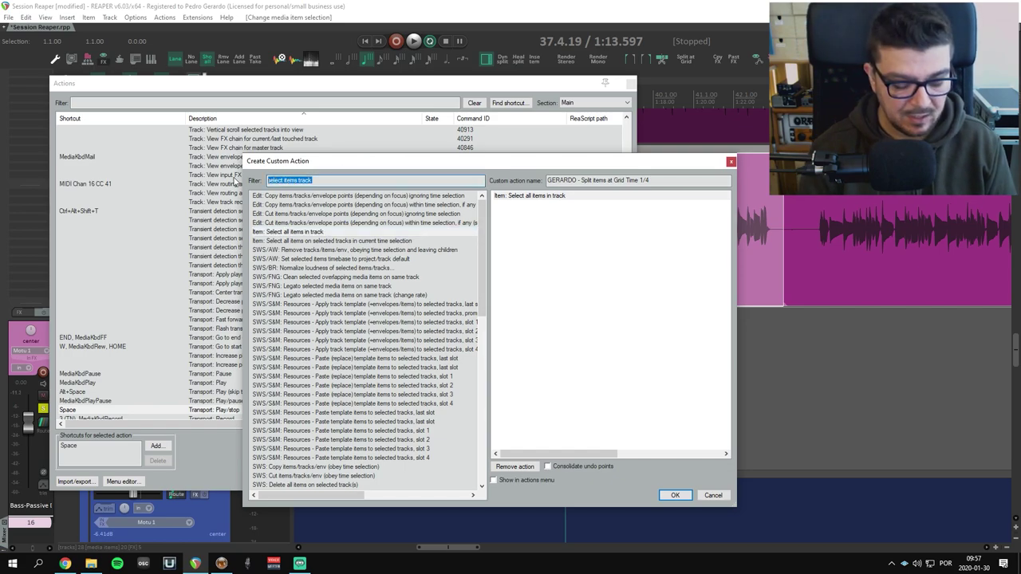
{"action": "type", "text": "sel"}
{"action": "key", "text": "BackSpace"}
{"action": "type", "text": "t "}
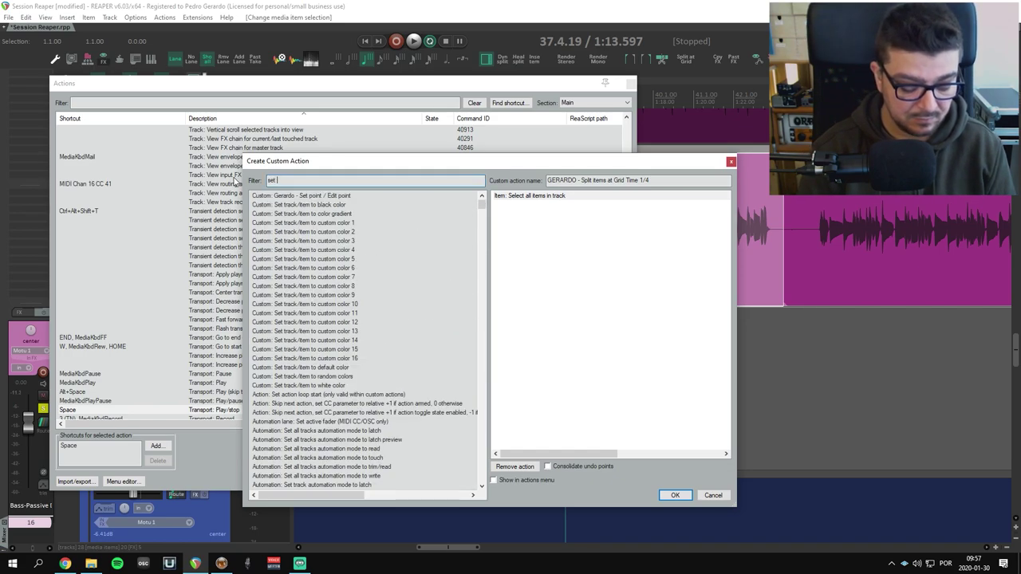
{"action": "type", "text": "grid"}
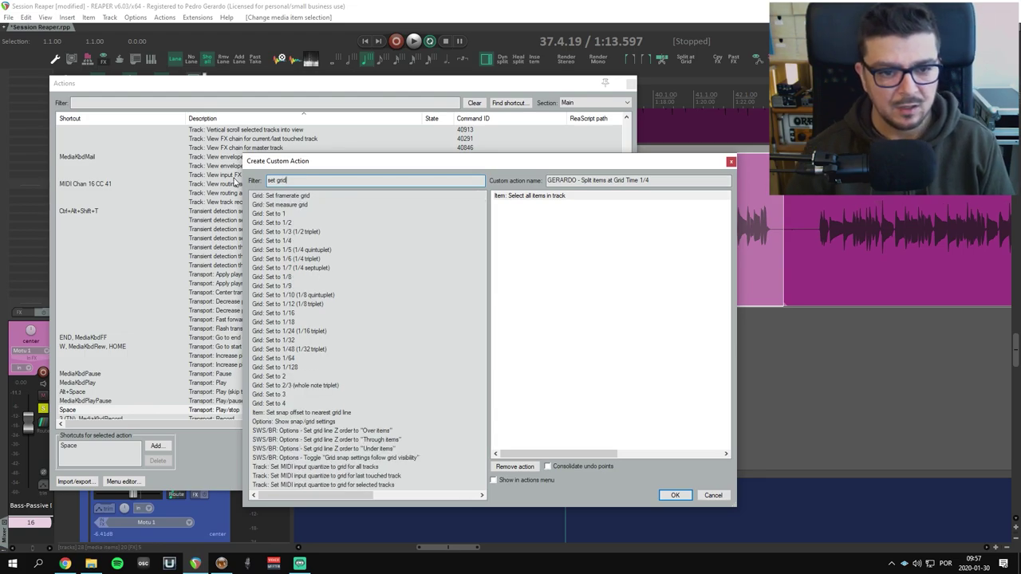
{"action": "left_click_drag", "start_coordinate": [272, 242], "coordinate": [511, 227]}
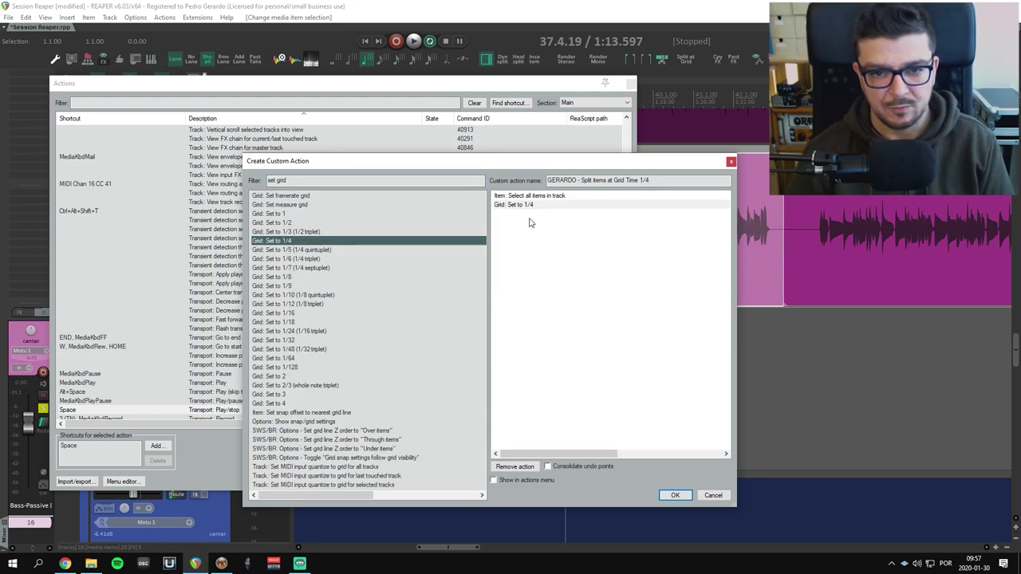
Filter the available actions by "split items", add "Item: Split items at timeline grid" as the third entry, and save the custom action
{"action": "triple_click", "coordinate": [330, 181]}
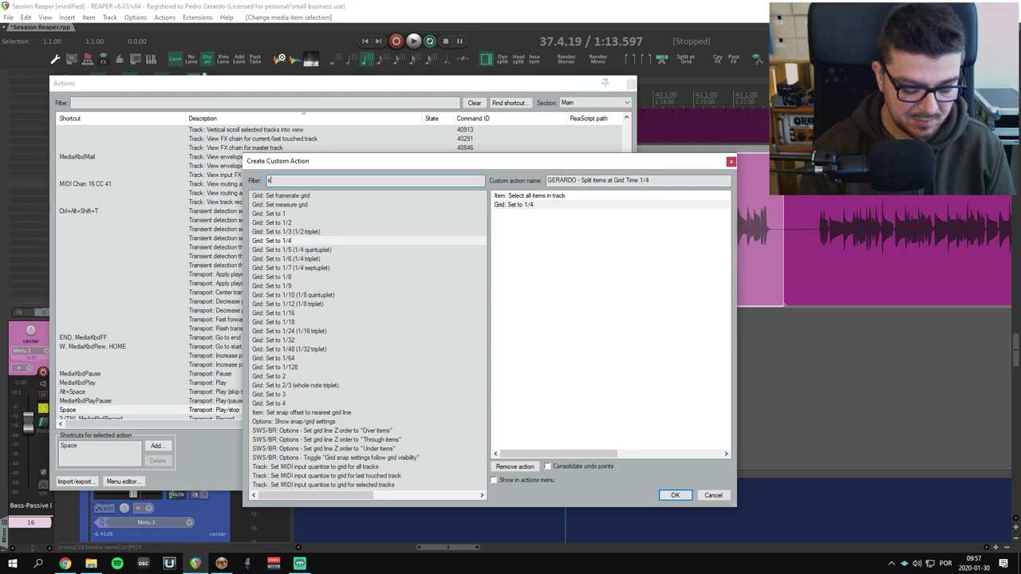
{"action": "type", "text": "split items"}
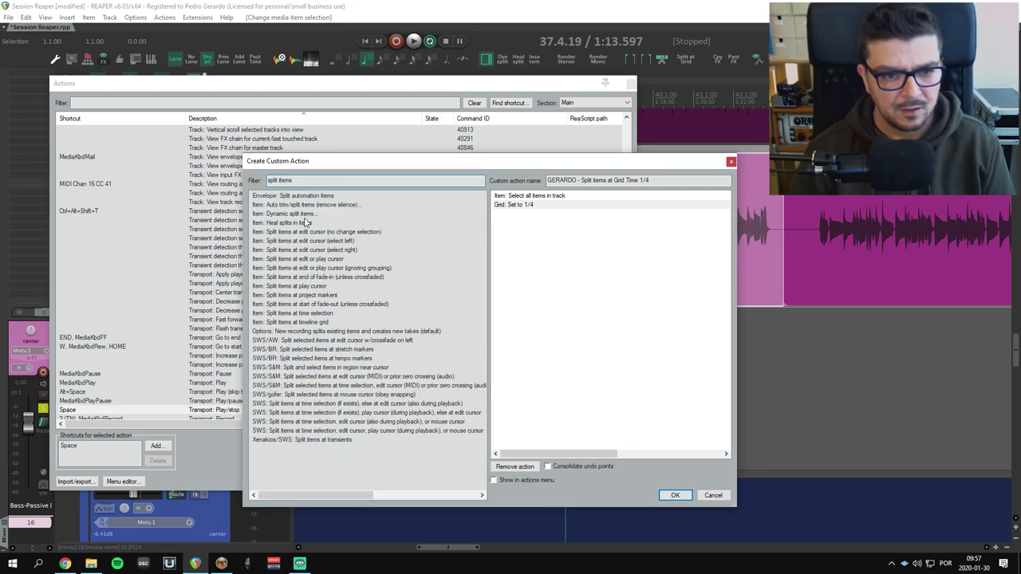
{"action": "left_click", "coordinate": [291, 323]}
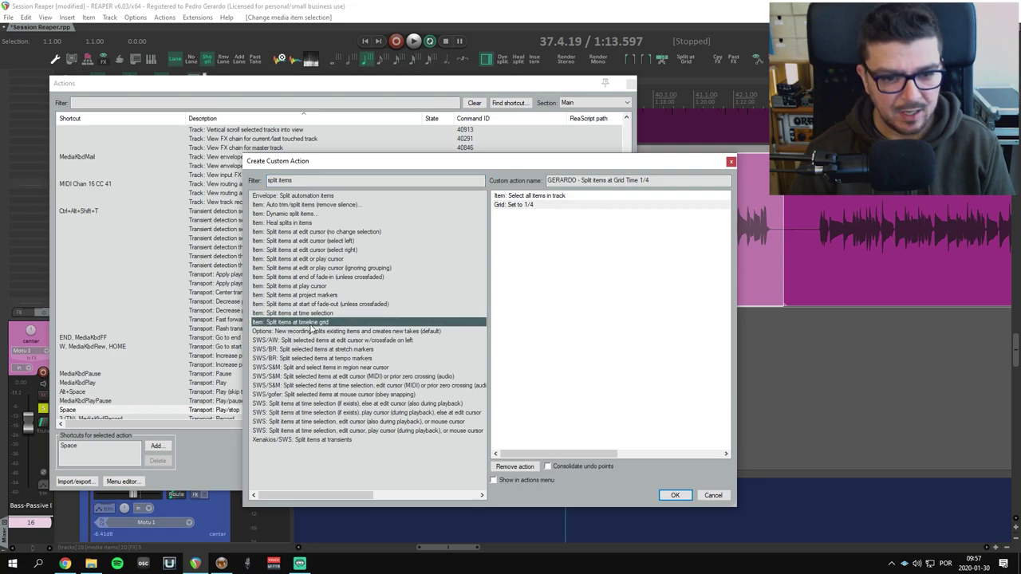
{"action": "left_click_drag", "start_coordinate": [317, 329], "coordinate": [496, 298]}
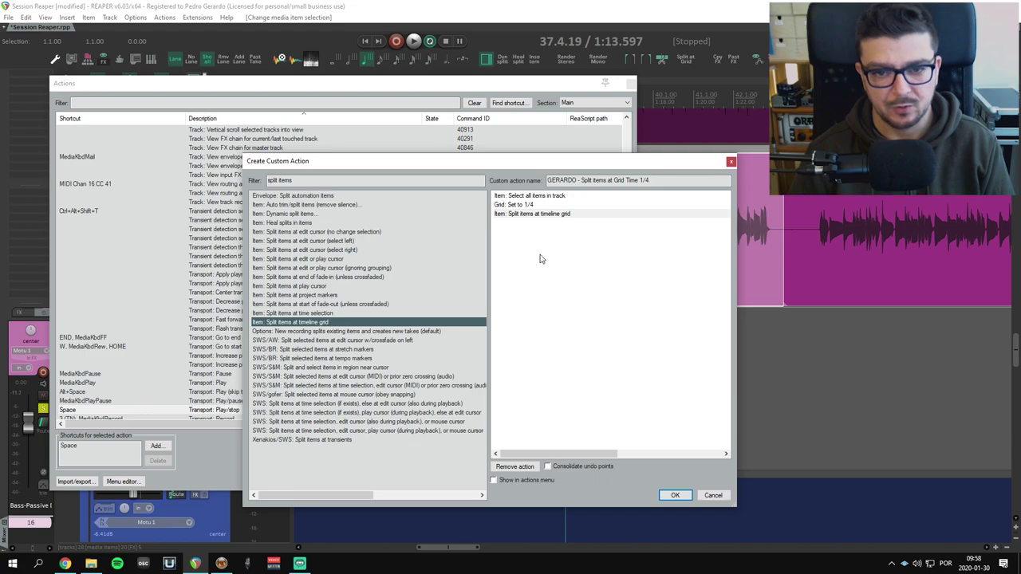
{"action": "left_click", "coordinate": [676, 494]}
Filter the action list by the start of the author's surname and select the "Split items at Grid Time 1/4" custom action
{"action": "left_click", "coordinate": [239, 102]}
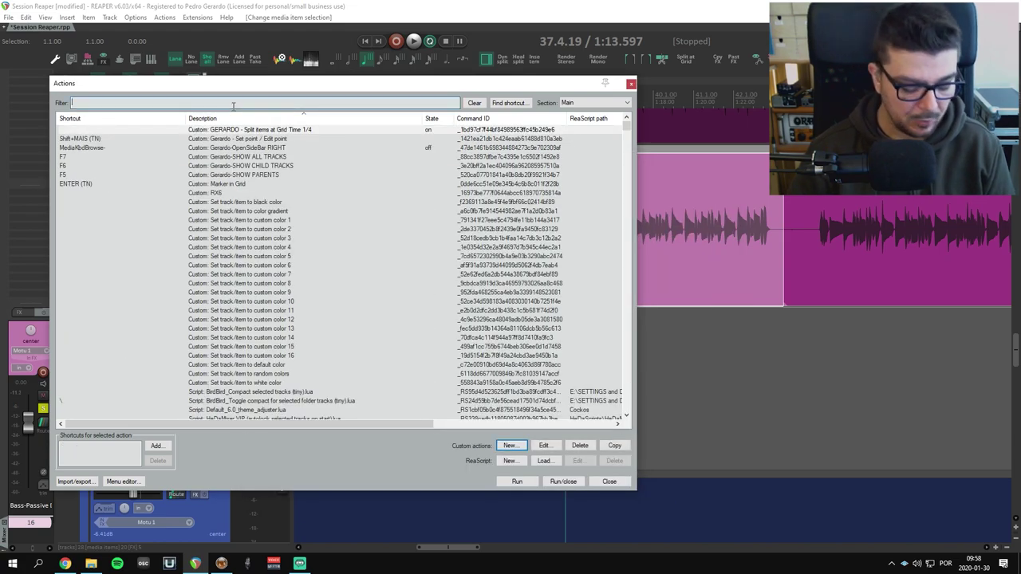
{"action": "type", "text": "gerar"}
{"action": "left_click", "coordinate": [275, 138]}
{"action": "left_click", "coordinate": [236, 130]}
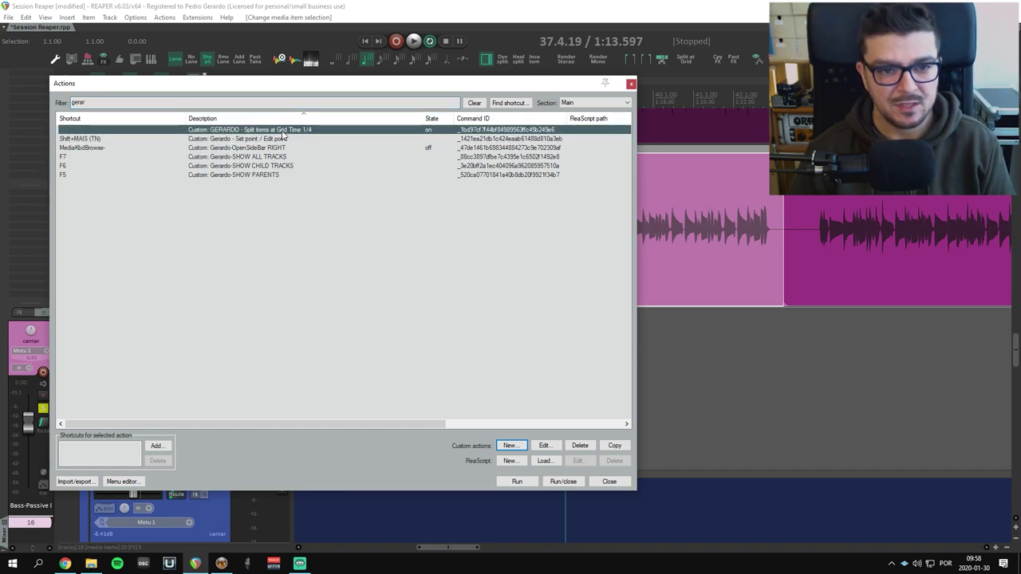
Shrink the Actions window and move it below the Bass-Passive DI track's items
{"action": "left_click_drag", "start_coordinate": [351, 83], "coordinate": [351, 112]}
{"action": "left_click_drag", "start_coordinate": [632, 519], "coordinate": [487, 360]}
{"action": "left_click_drag", "start_coordinate": [389, 118], "coordinate": [449, 298]}
Run the "Split items at Grid Time 1/4" custom action on the Bass-Passive DI track and inspect the splits
{"action": "left_click", "coordinate": [334, 353]}
{"action": "left_click", "coordinate": [334, 344]}
{"action": "left_click", "coordinate": [329, 371]}
{"action": "left_click", "coordinate": [328, 389]}
{"action": "left_click", "coordinate": [341, 346]}
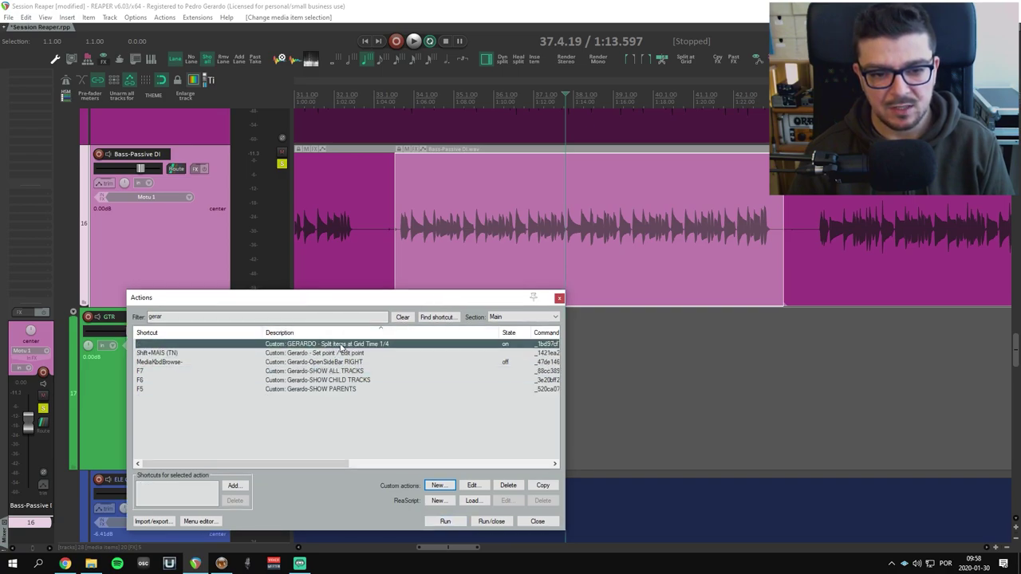
{"action": "left_click", "coordinate": [444, 522]}
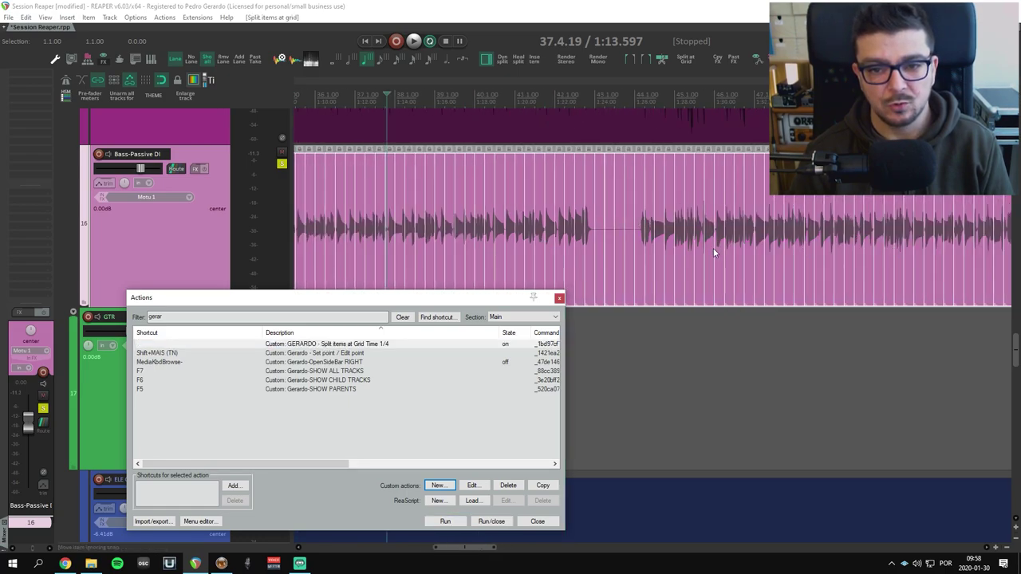
{"action": "scroll", "coordinate": [715, 252], "scroll_direction": "left", "scroll_amount": 2}
{"action": "scroll", "coordinate": [662, 269], "scroll_direction": "up", "scroll_amount": 5}
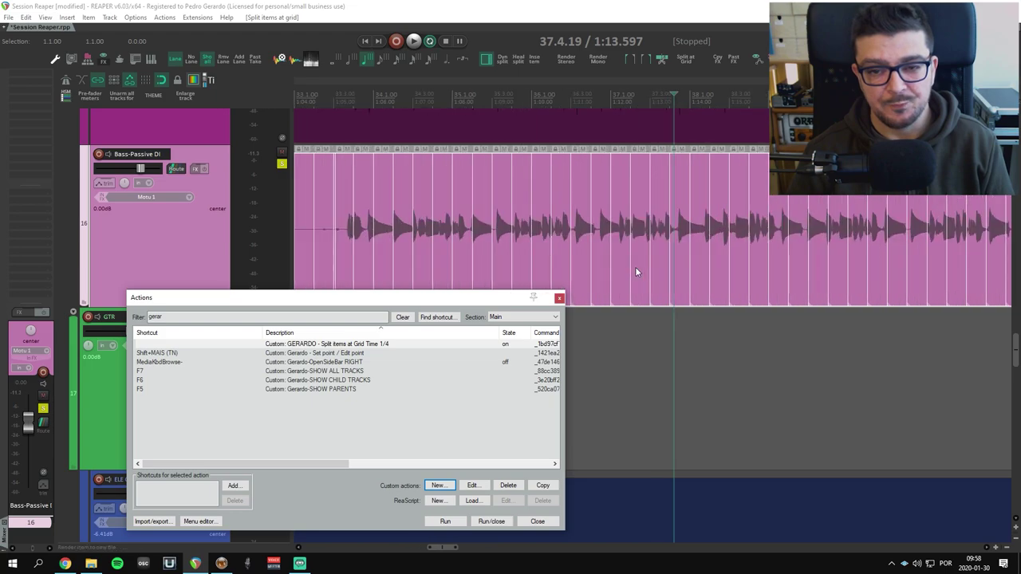
{"action": "scroll", "coordinate": [497, 234], "scroll_direction": "down", "scroll_amount": 4}
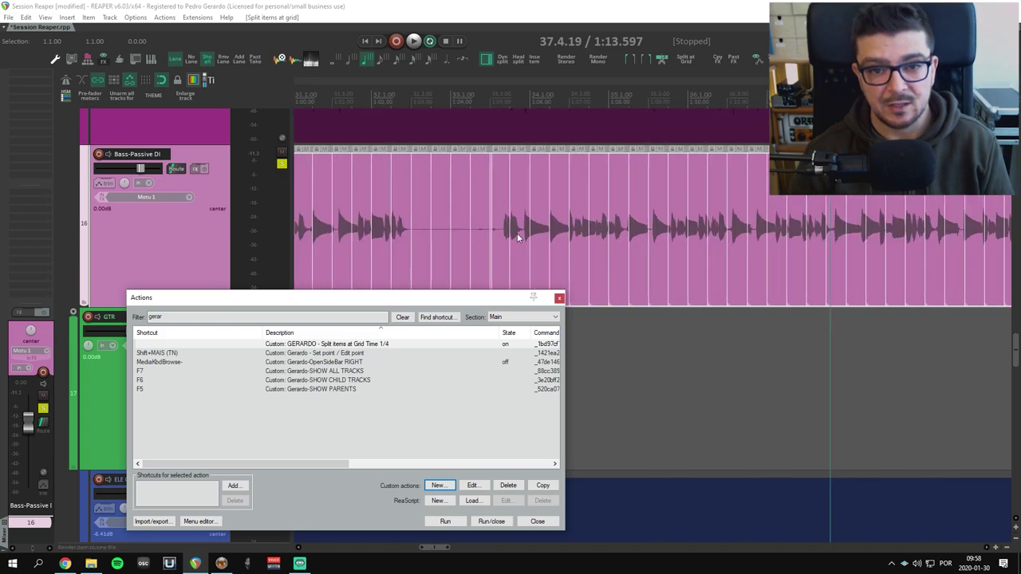
Undo the grid split of the bass items and set the grid to 1
{"action": "left_click", "coordinate": [625, 15]}
{"action": "key", "text": "ctrl+z"}
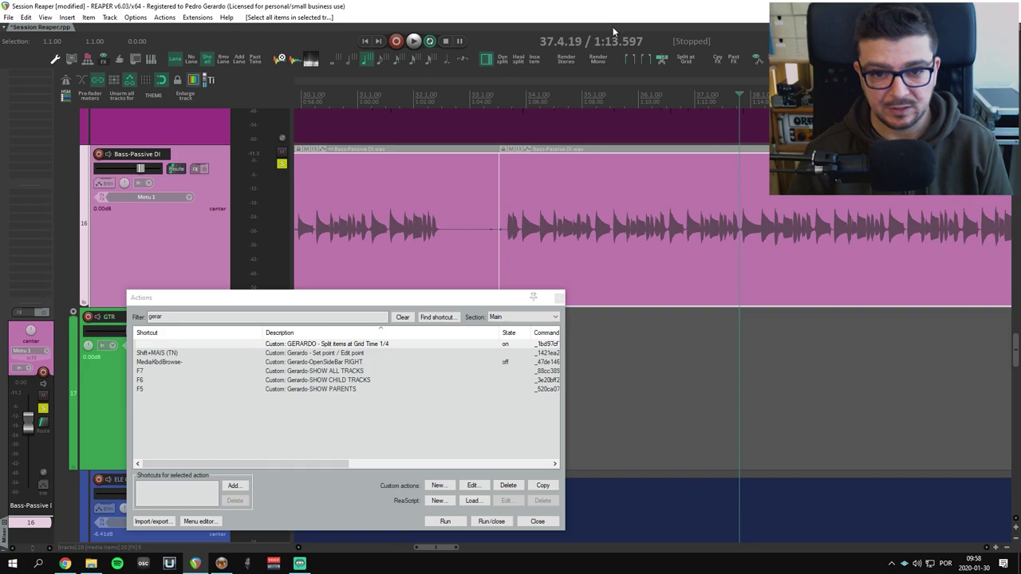
{"action": "left_click", "coordinate": [335, 67]}
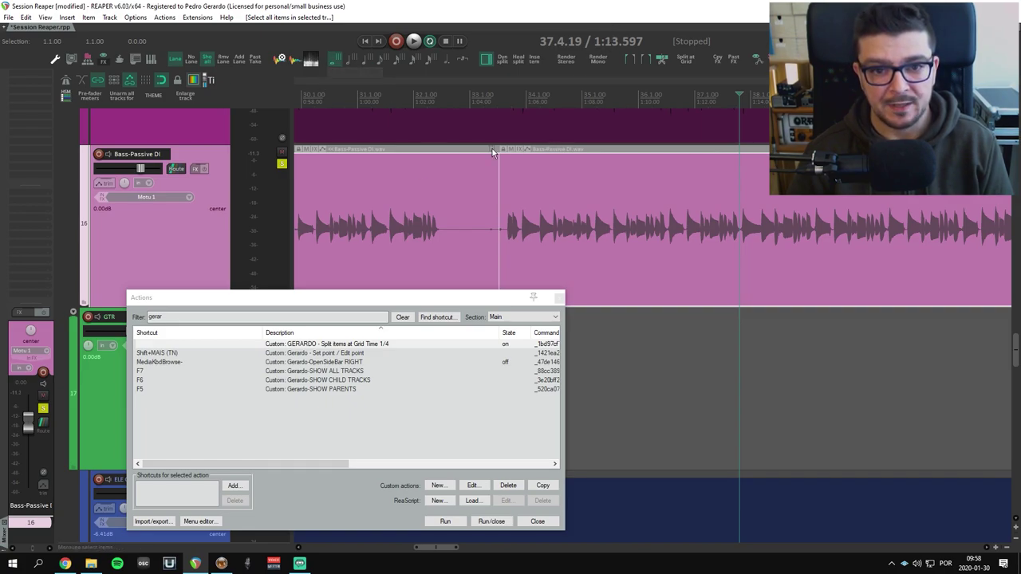
Run the "Split items at Grid Time 1/4" custom action on the bass track again and close the action list
{"action": "left_click", "coordinate": [351, 344]}
{"action": "left_click", "coordinate": [445, 521]}
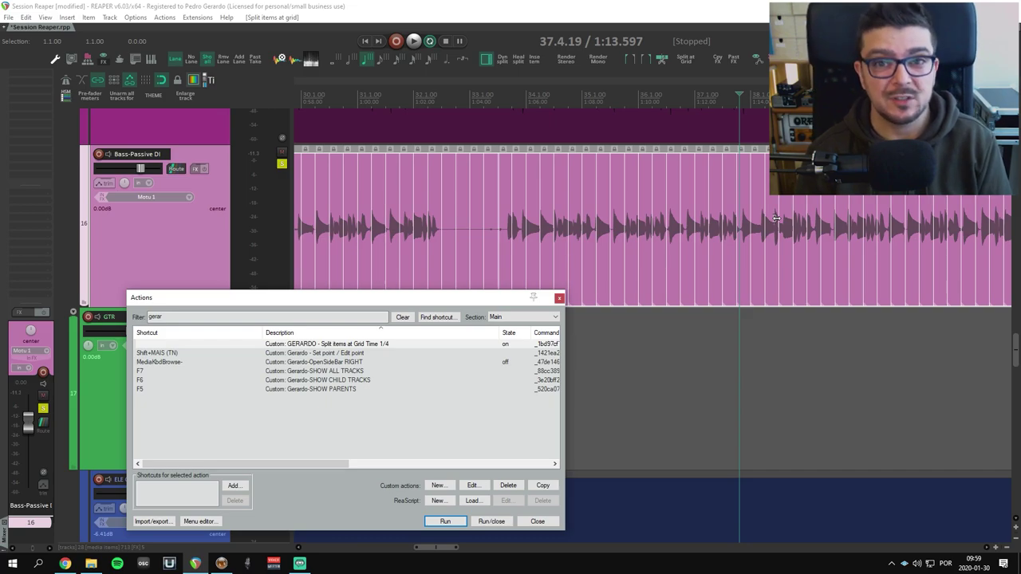
{"action": "left_click_drag", "start_coordinate": [470, 301], "coordinate": [440, 214]}
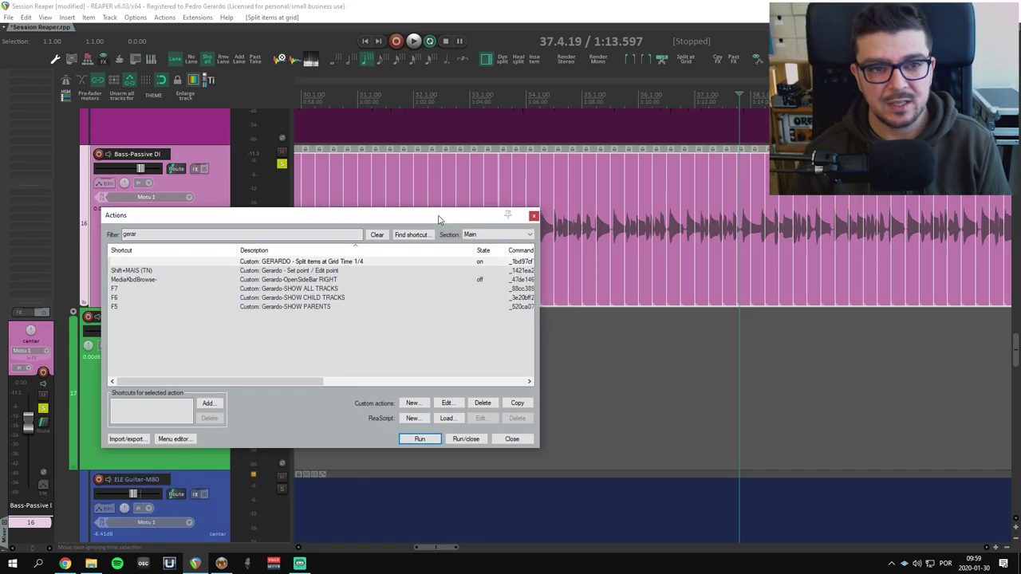
{"action": "left_click", "coordinate": [536, 211]}
{"action": "left_click", "coordinate": [164, 17]}
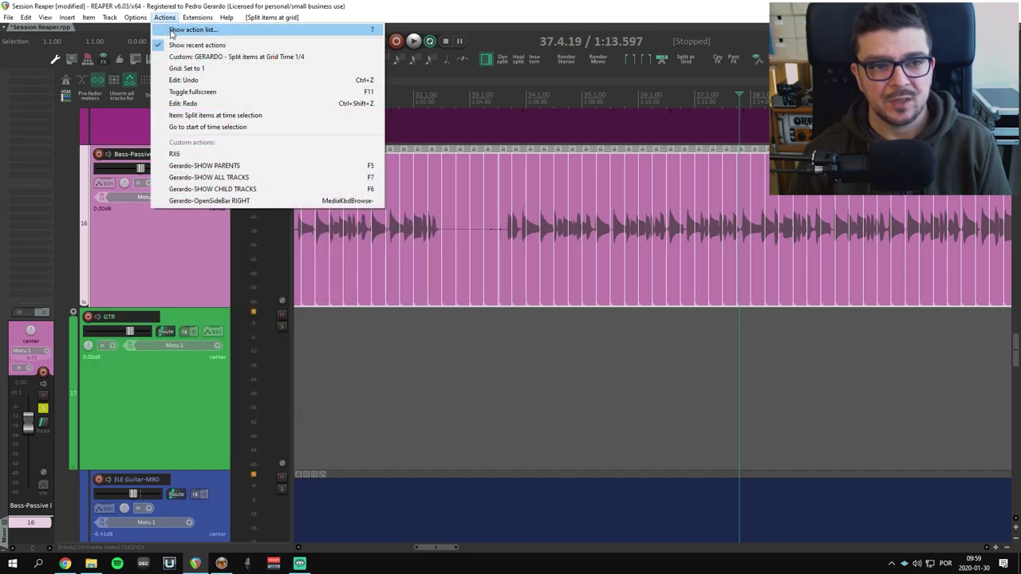
{"action": "left_click", "coordinate": [183, 30]}
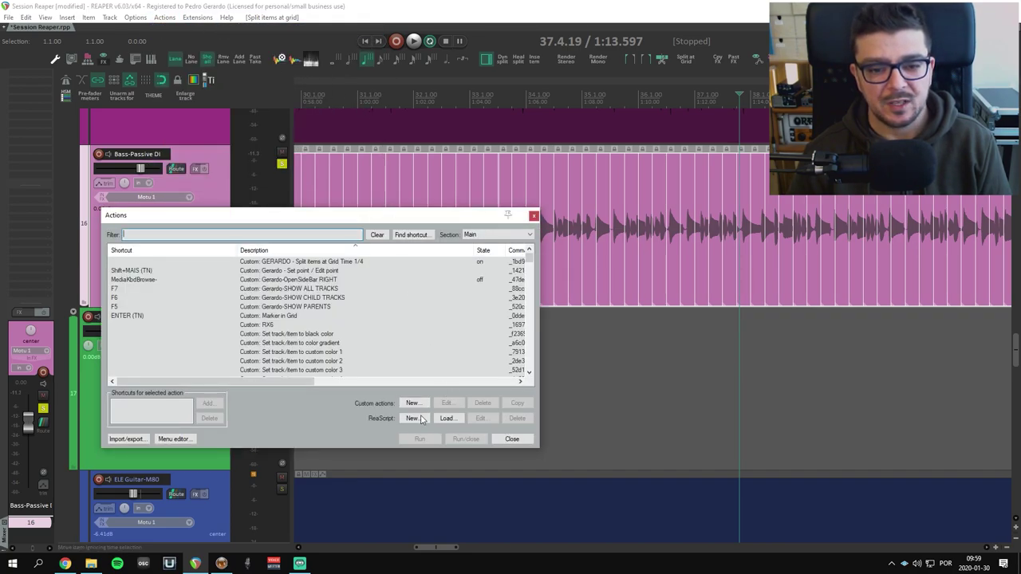
{"action": "left_click", "coordinate": [411, 402]}
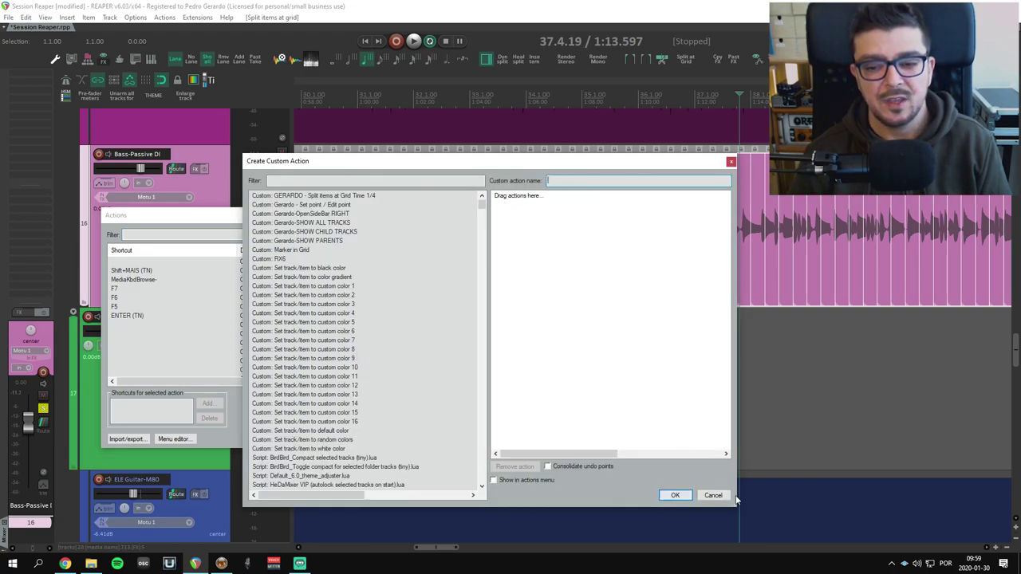
{"action": "left_click", "coordinate": [713, 496]}
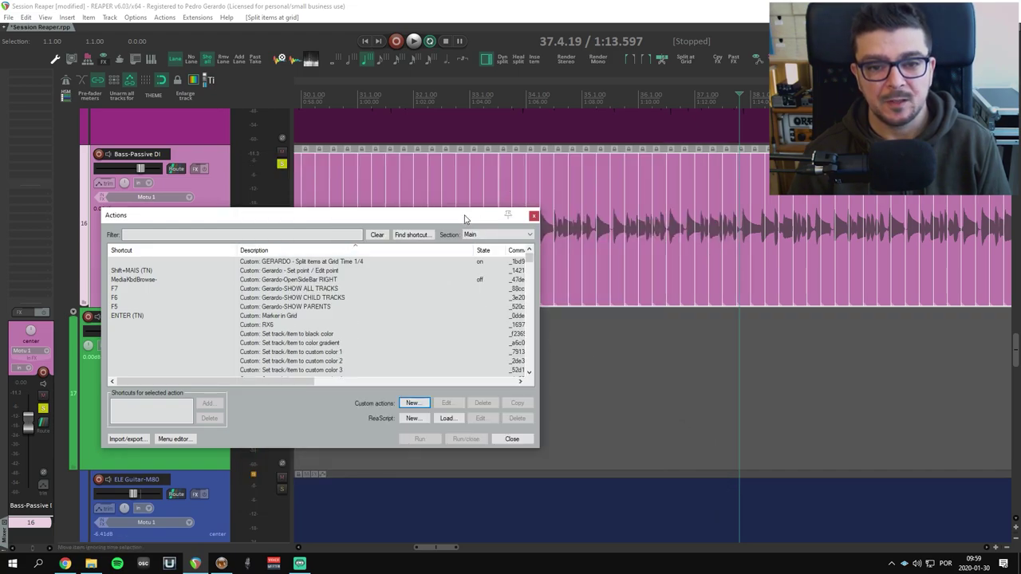
{"action": "left_click_drag", "start_coordinate": [465, 218], "coordinate": [482, 241]}
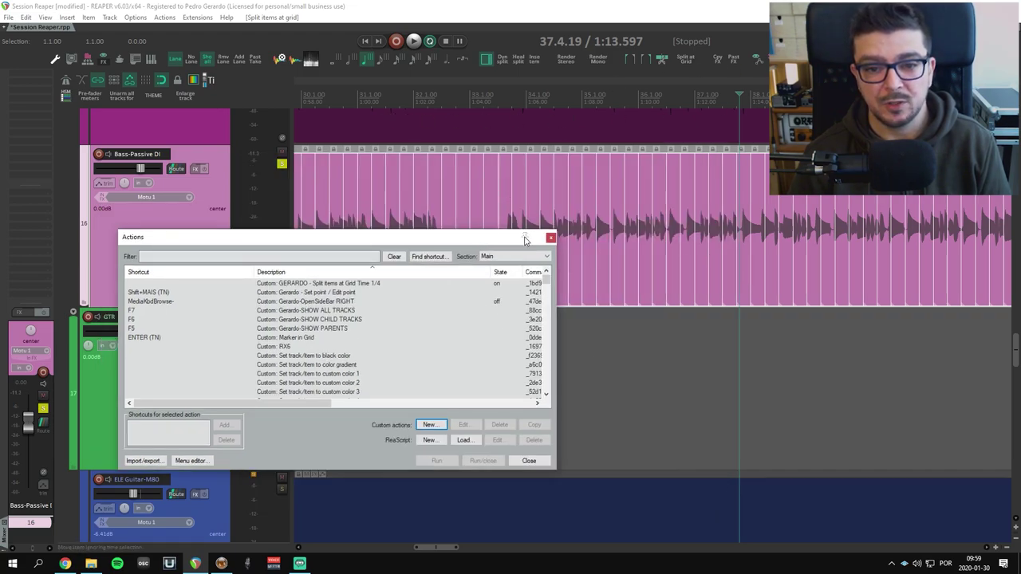
{"action": "left_click", "coordinate": [551, 237]}
Add the "Split items at Grid Time 1/4" custom action to Floating toolbar 1 and save the customized toolbar
{"action": "right_click", "coordinate": [989, 63]}
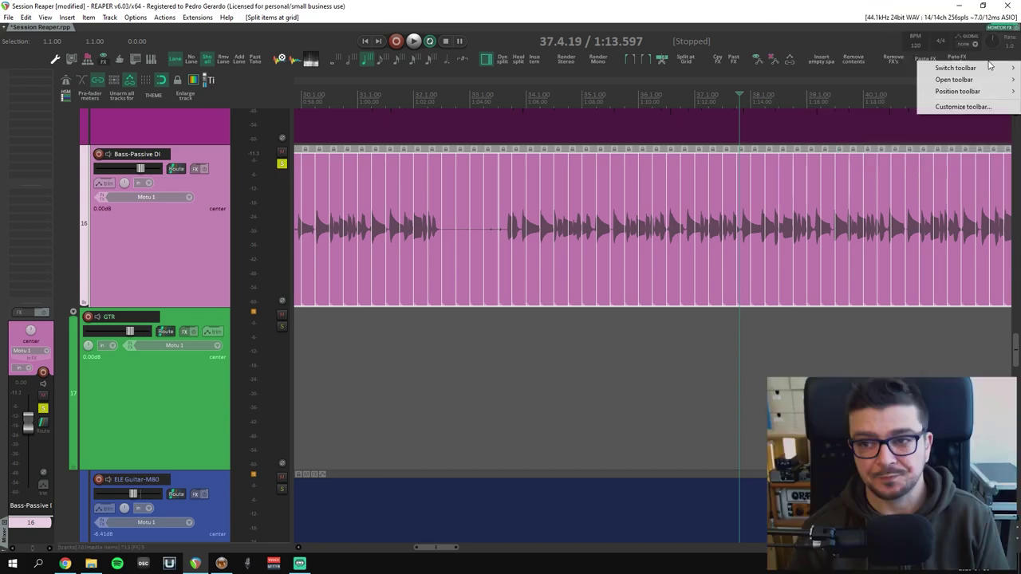
{"action": "left_click", "coordinate": [802, 15]}
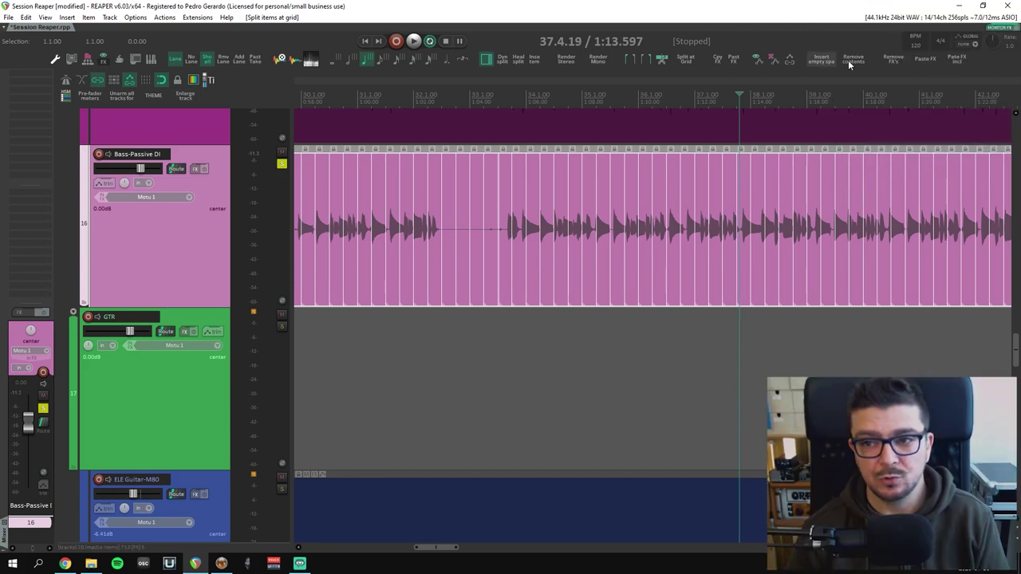
{"action": "right_click", "coordinate": [992, 63]}
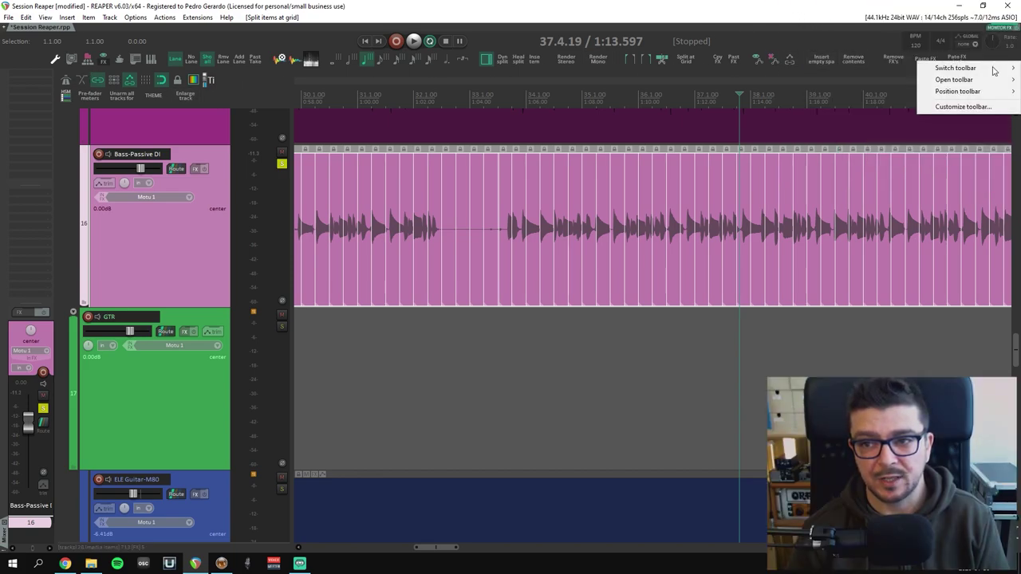
{"action": "left_click", "coordinate": [963, 106]}
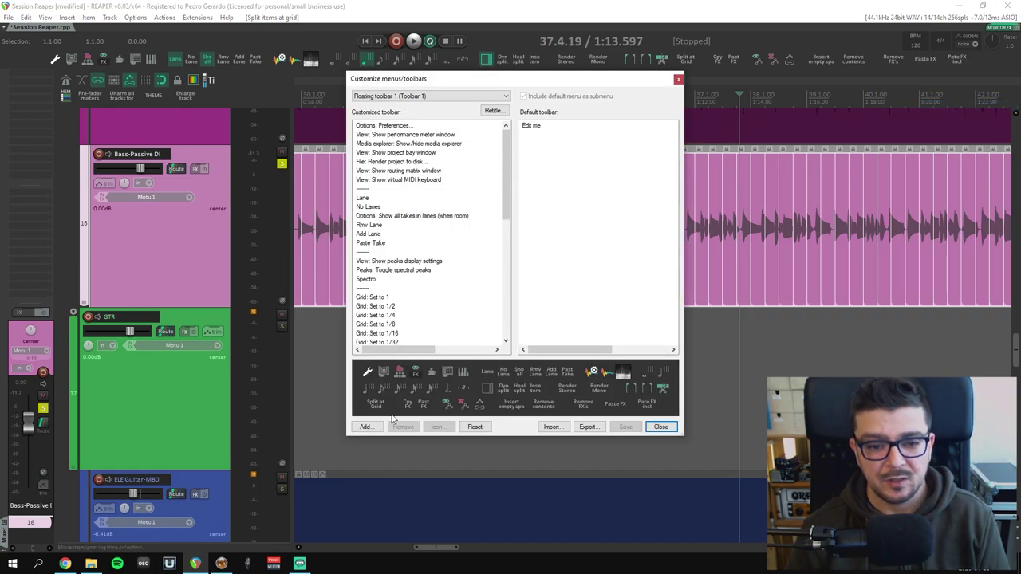
{"action": "left_click", "coordinate": [365, 427]}
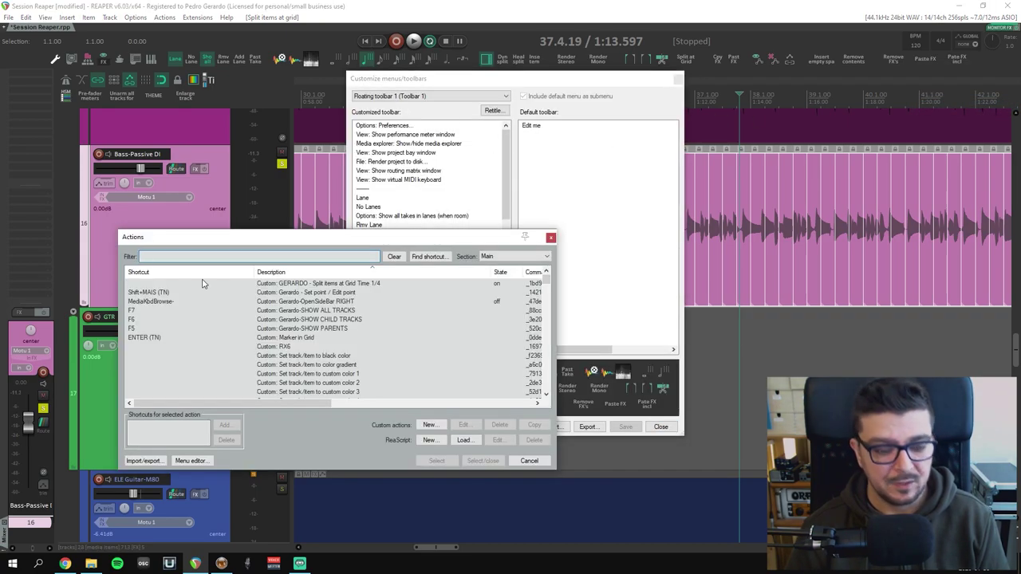
{"action": "type", "text": "gerar"}
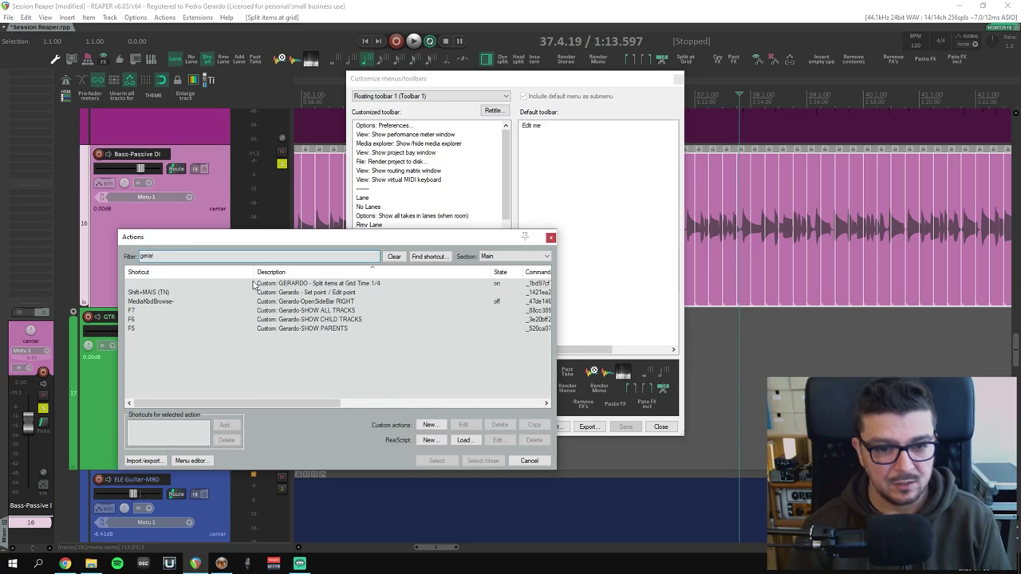
{"action": "left_click", "coordinate": [318, 285]}
{"action": "left_click", "coordinate": [437, 462]}
{"action": "left_click", "coordinate": [624, 435]}
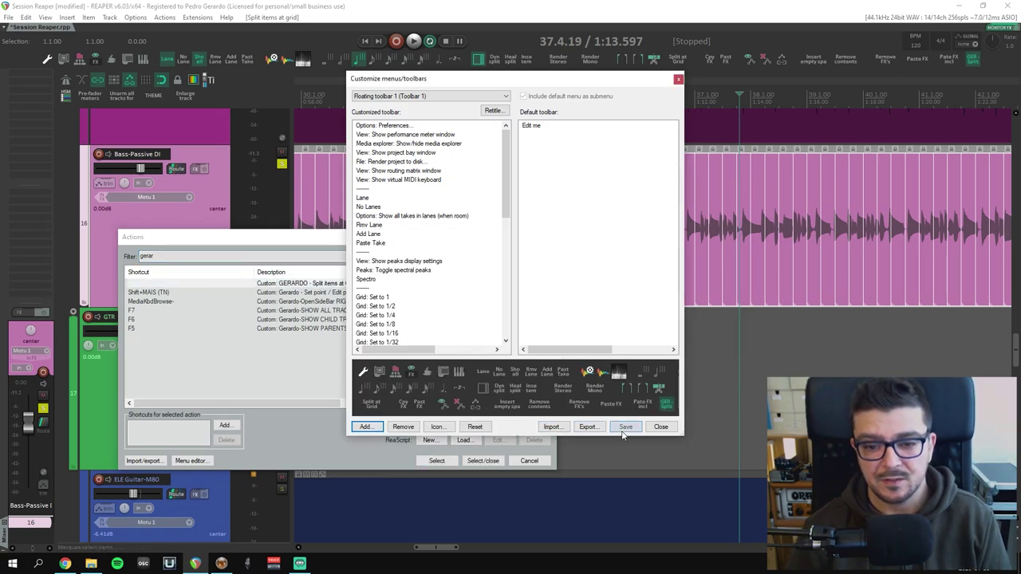
{"action": "left_click", "coordinate": [625, 429]}
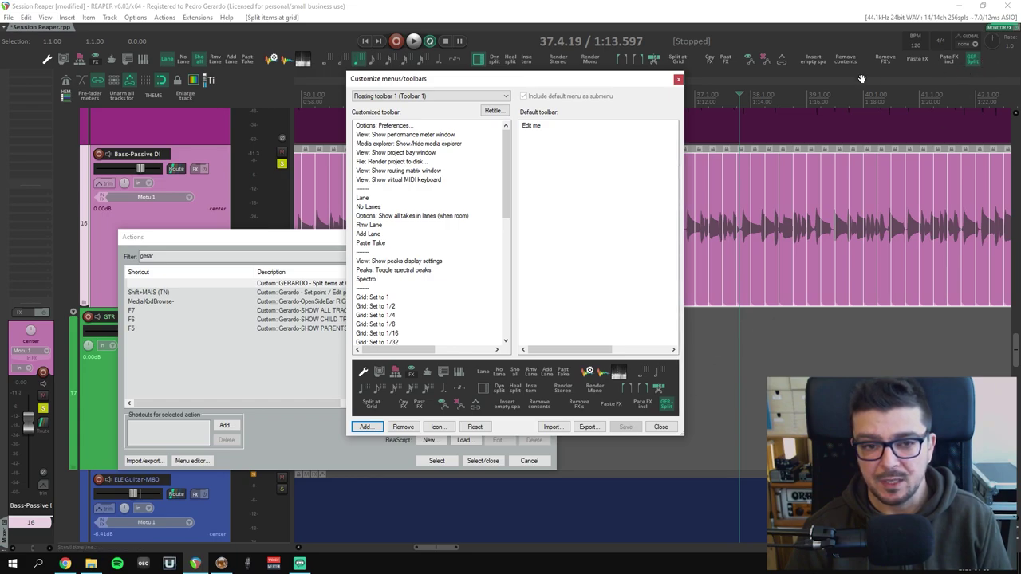
Check the custom action's entry at the end of the customized toolbar list and close the toolbar customization
{"action": "left_click_drag", "start_coordinate": [503, 181], "coordinate": [504, 312]}
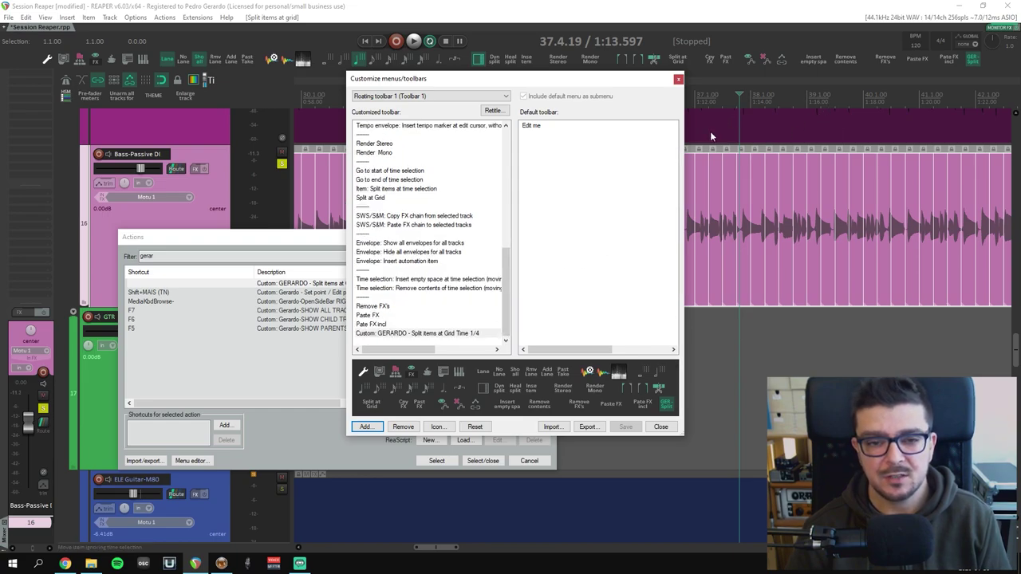
{"action": "left_click", "coordinate": [429, 335]}
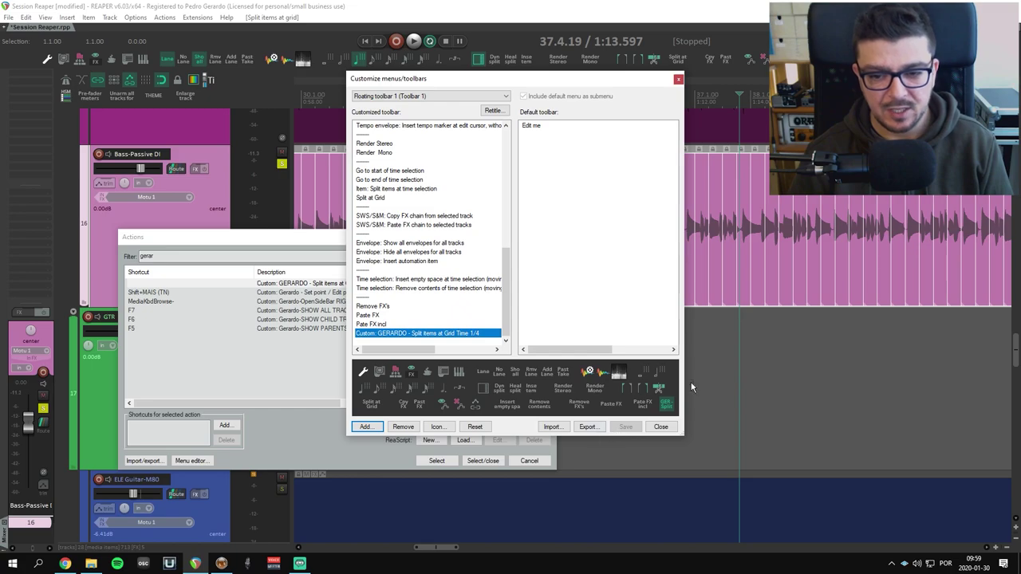
{"action": "left_click", "coordinate": [661, 427]}
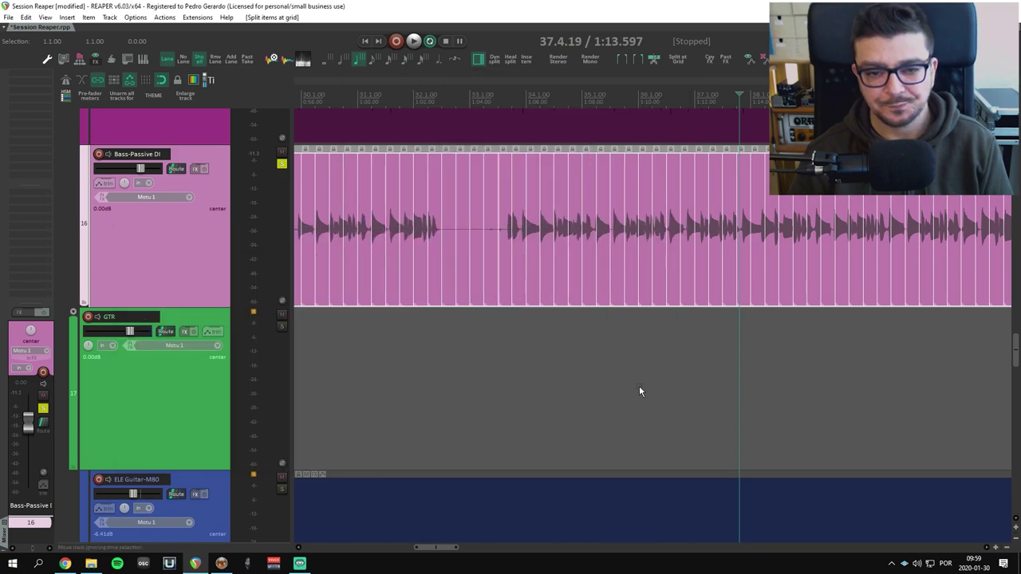
Undo the 1/4 grid split of the Bass-Passive DI items
{"action": "left_click", "coordinate": [437, 353]}
{"action": "key", "text": "ctrl+a"}
{"action": "key", "text": "ctrl+g"}
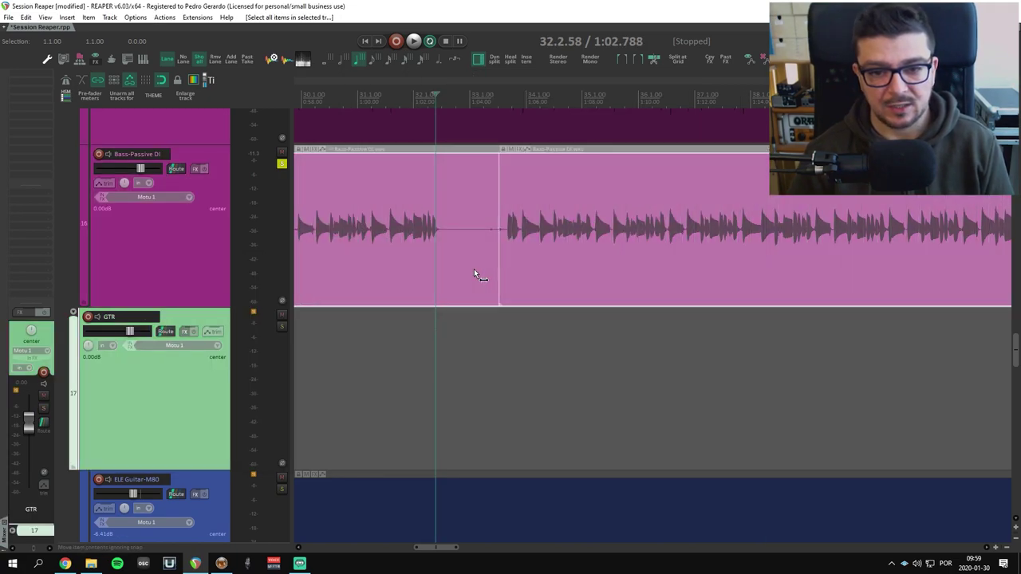
Select the Bass-Passive DI item before the silent gap and place the edit cursor just before a note attack at about 28.3.48
{"action": "scroll", "coordinate": [486, 274], "scroll_direction": "left", "scroll_amount": 3}
{"action": "scroll", "coordinate": [485, 275], "scroll_direction": "left", "scroll_amount": 3}
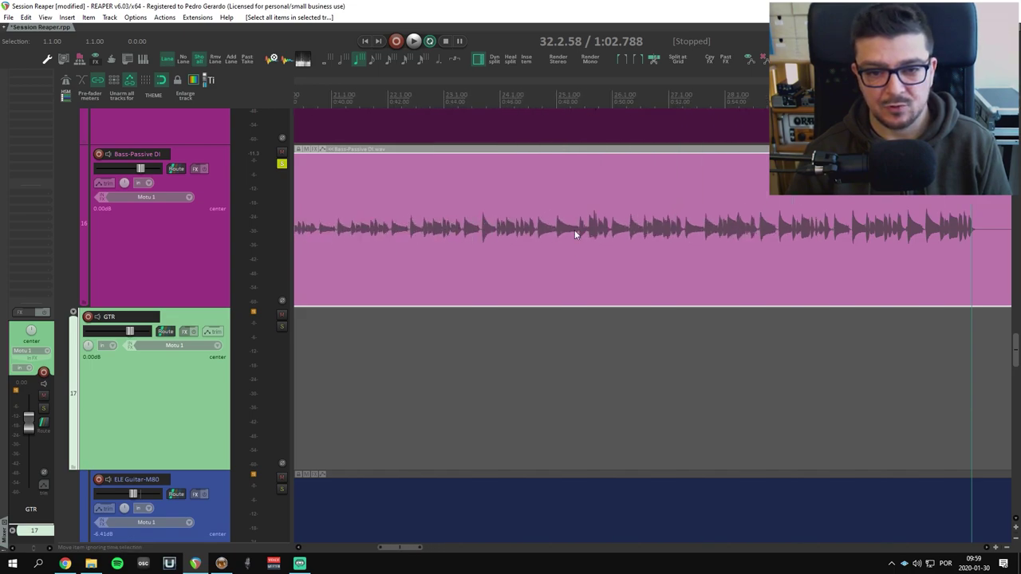
{"action": "scroll", "coordinate": [575, 262], "scroll_direction": "up", "scroll_amount": 2}
{"action": "scroll", "coordinate": [576, 262], "scroll_direction": "down", "scroll_amount": 2}
{"action": "scroll", "coordinate": [703, 288], "scroll_direction": "up", "scroll_amount": 5}
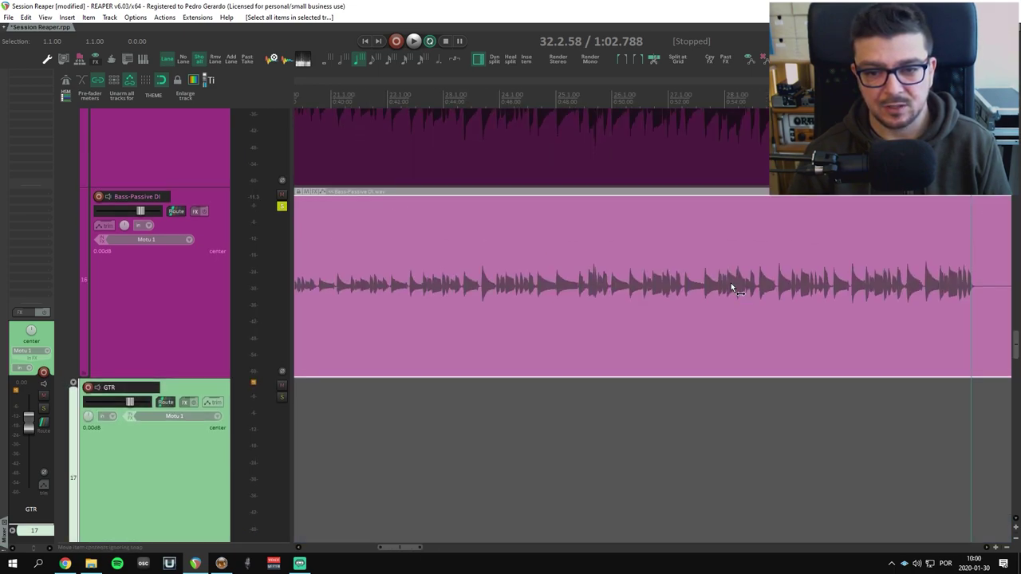
{"action": "scroll", "coordinate": [594, 287], "scroll_direction": "right", "scroll_amount": 4}
{"action": "left_click", "coordinate": [402, 311]}
{"action": "left_click", "coordinate": [399, 311]}
{"action": "scroll", "coordinate": [399, 311], "scroll_direction": "up", "scroll_amount": 3}
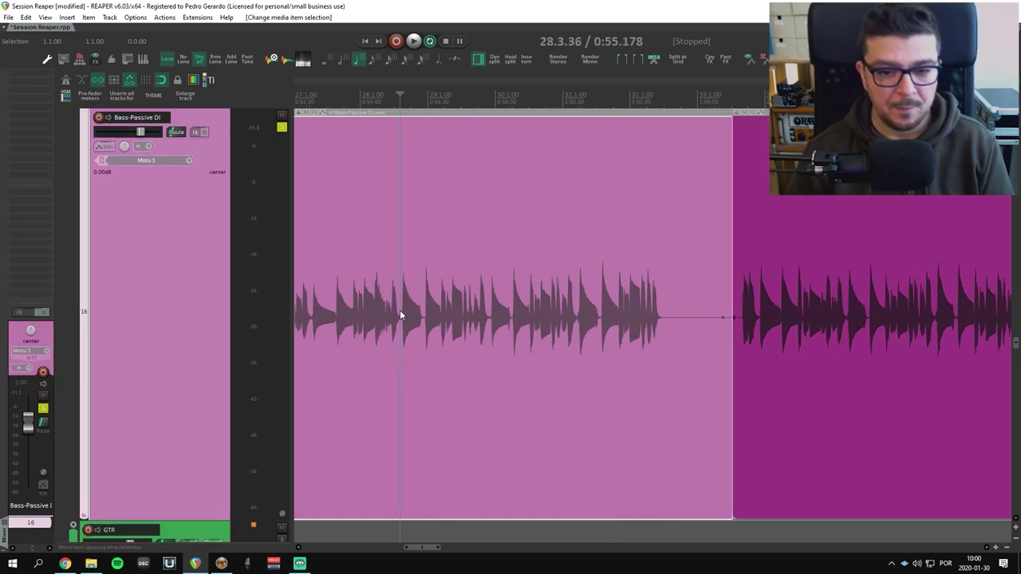
{"action": "left_click", "coordinate": [401, 305]}
{"action": "left_click", "coordinate": [403, 310]}
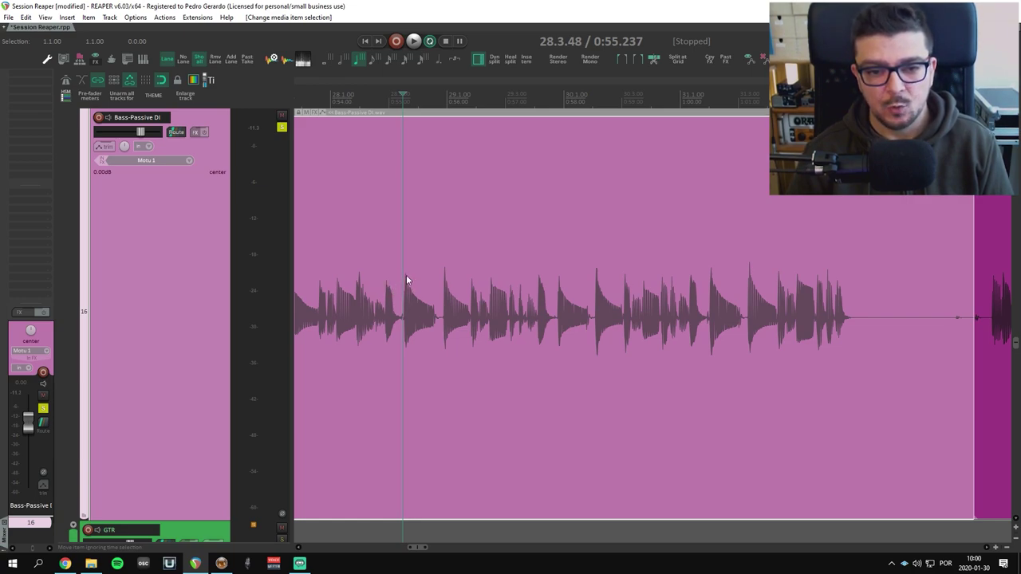
Place the edit cursor manually at successive note attacks in the Bass-Passive DI item, ending at about 29.4.17
{"action": "left_click", "coordinate": [440, 285]}
{"action": "left_click", "coordinate": [471, 293]}
{"action": "left_click", "coordinate": [487, 303]}
{"action": "left_click", "coordinate": [489, 303]}
{"action": "left_click", "coordinate": [508, 304]}
{"action": "left_click", "coordinate": [510, 305]}
{"action": "left_click", "coordinate": [524, 304]}
{"action": "left_click", "coordinate": [540, 306]}
{"action": "left_click", "coordinate": [539, 306]}
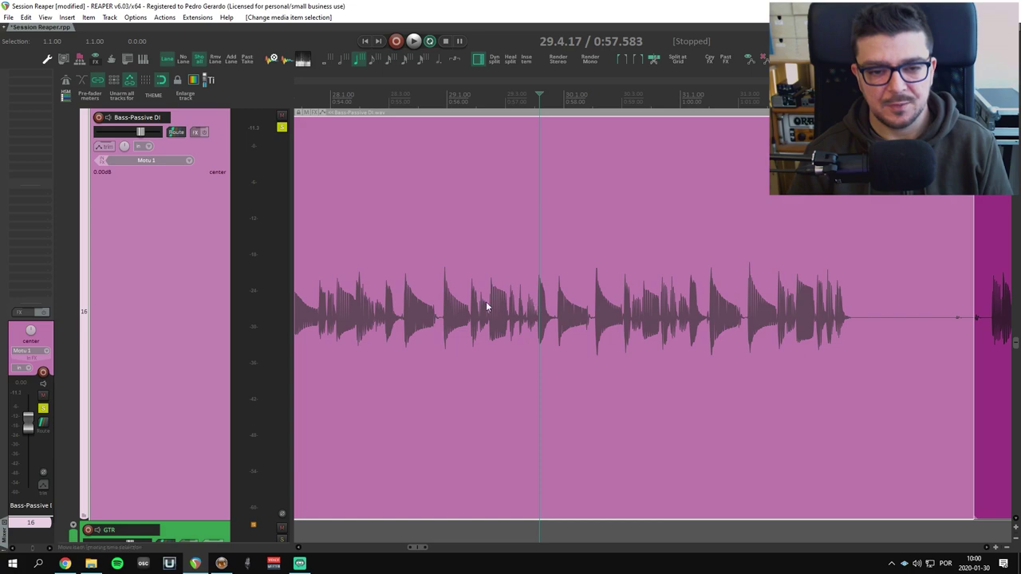
Place the edit cursor before the note attack at about 28.3.46 and move it through the following transients up to 29.2.50
{"action": "left_click", "coordinate": [400, 311]}
{"action": "left_click", "coordinate": [404, 312]}
{"action": "left_click", "coordinate": [413, 316]}
{"action": "left_click", "coordinate": [404, 317]}
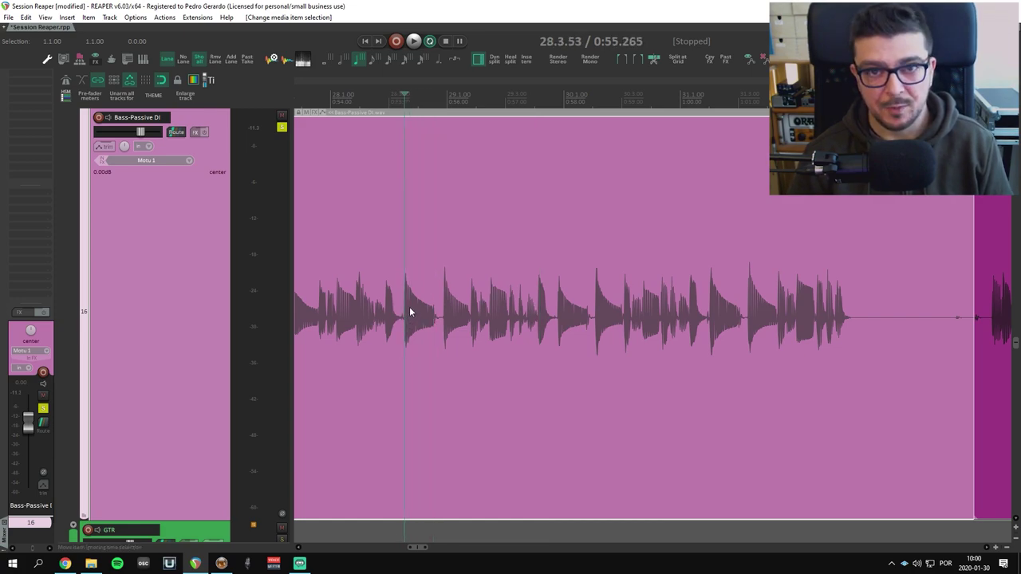
{"action": "left_click", "coordinate": [403, 309]}
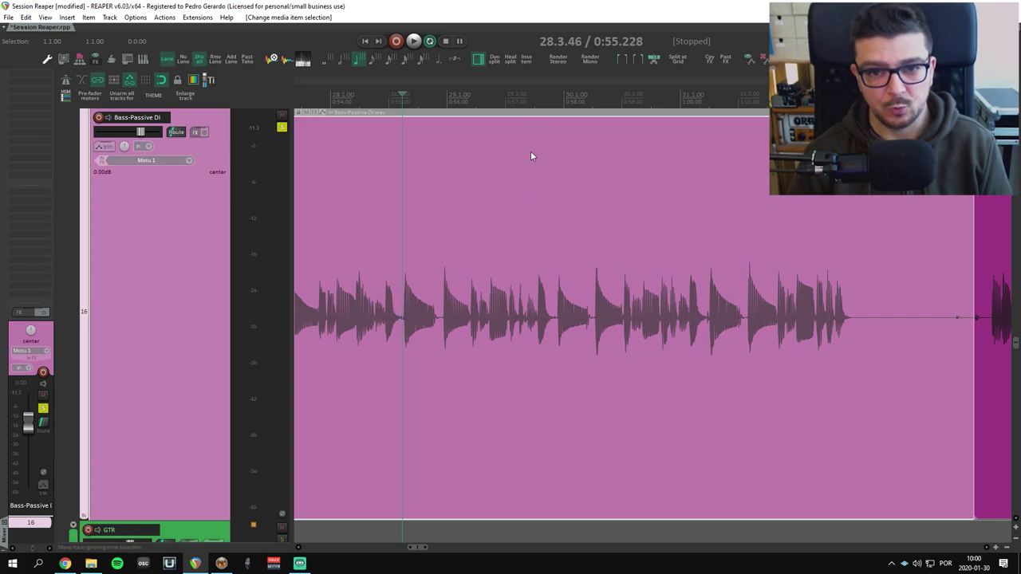
{"action": "left_click", "coordinate": [476, 313]}
{"action": "key", "text": "Tab"}
{"action": "key", "text": "Tab"}
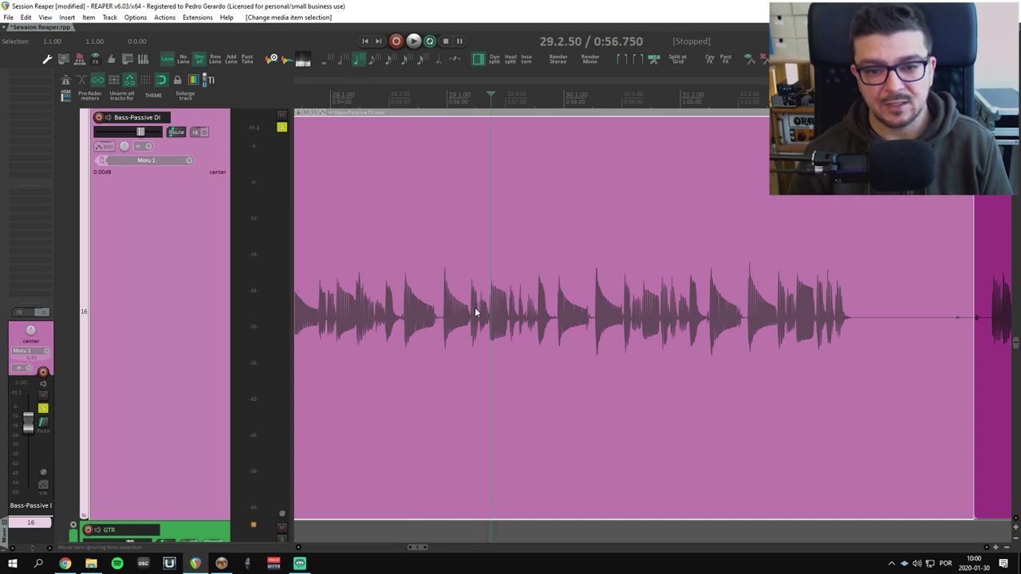
{"action": "key", "text": "Tab"}
Split the Bass-Passive DI item at four consecutive transients, starting at 28.3.54 and ending at 29.2.50
{"action": "left_click", "coordinate": [401, 309]}
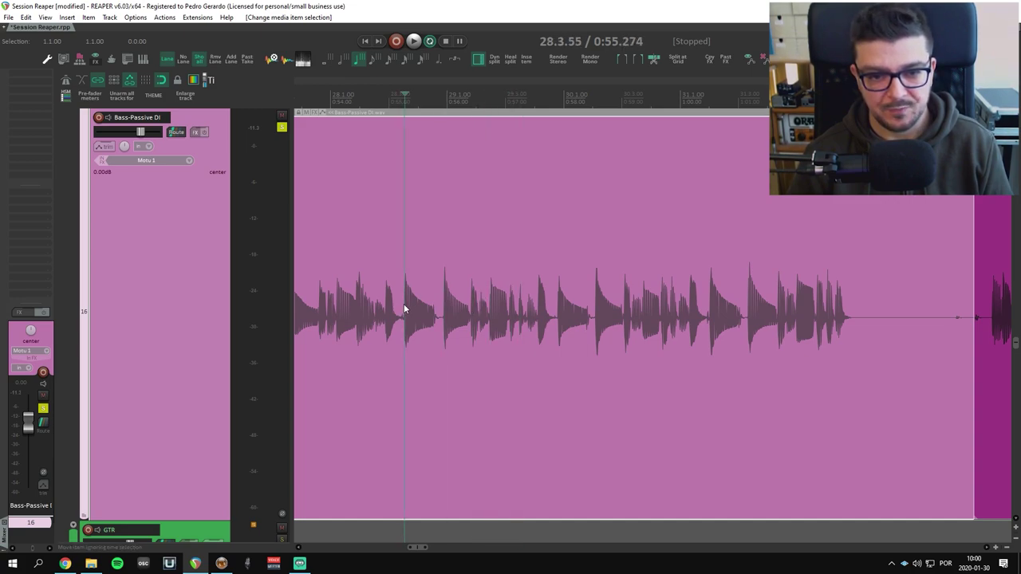
{"action": "key", "text": "Tab"}
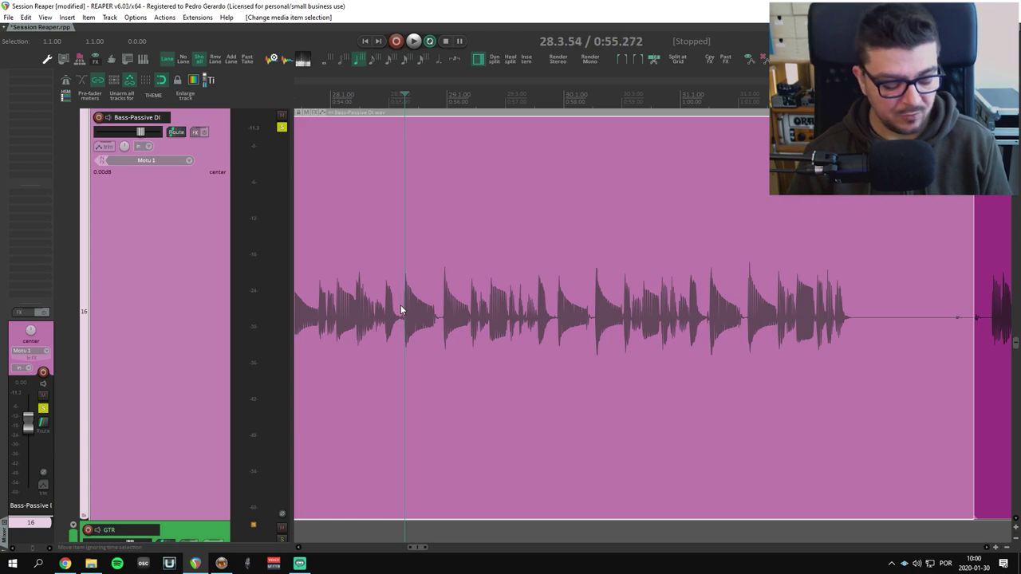
{"action": "key", "text": "s"}
{"action": "key", "text": "Tab"}
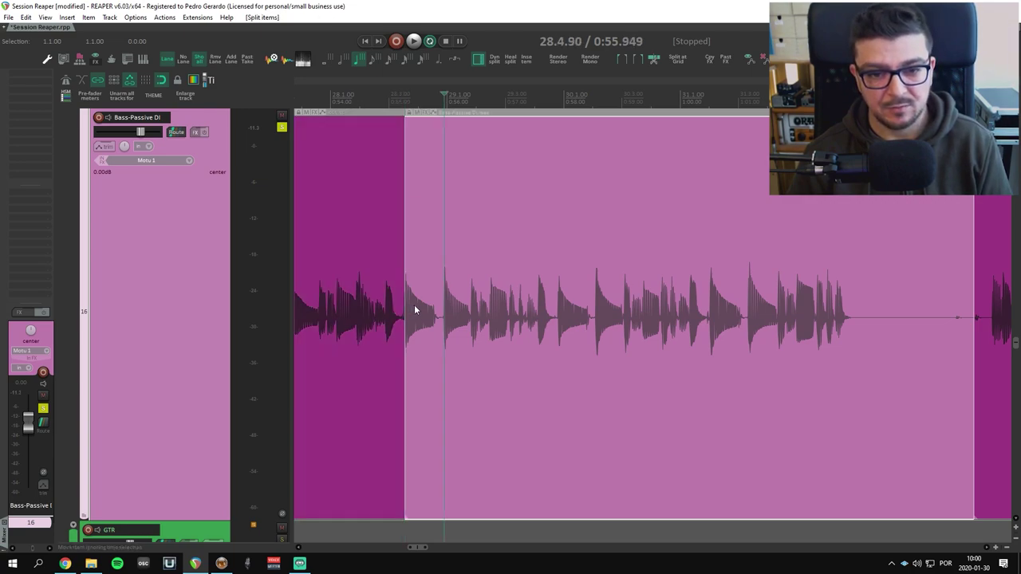
{"action": "key", "text": "s"}
{"action": "key", "text": "Tab"}
{"action": "key", "text": "s"}
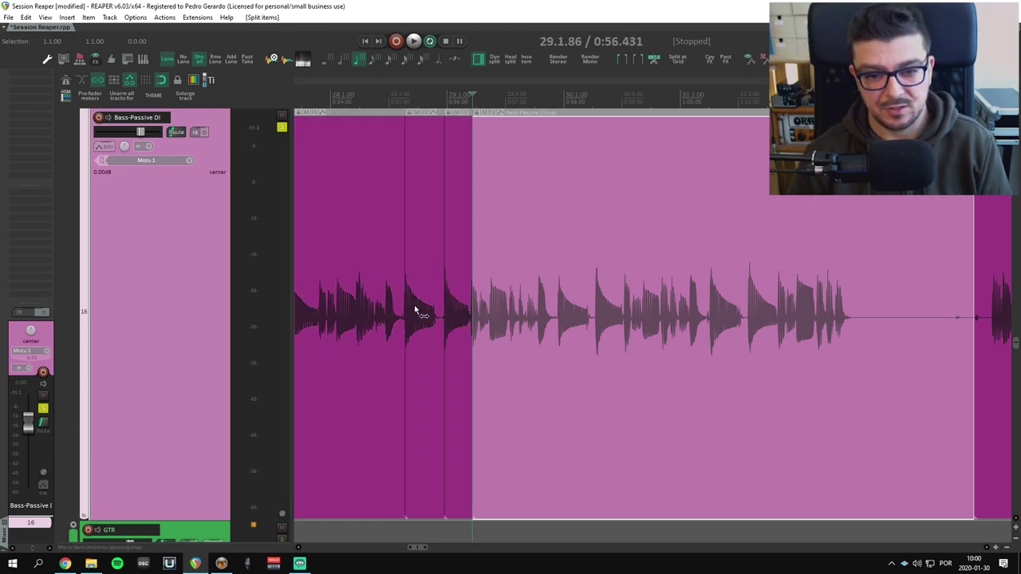
{"action": "key", "text": "Tab"}
{"action": "key", "text": "s"}
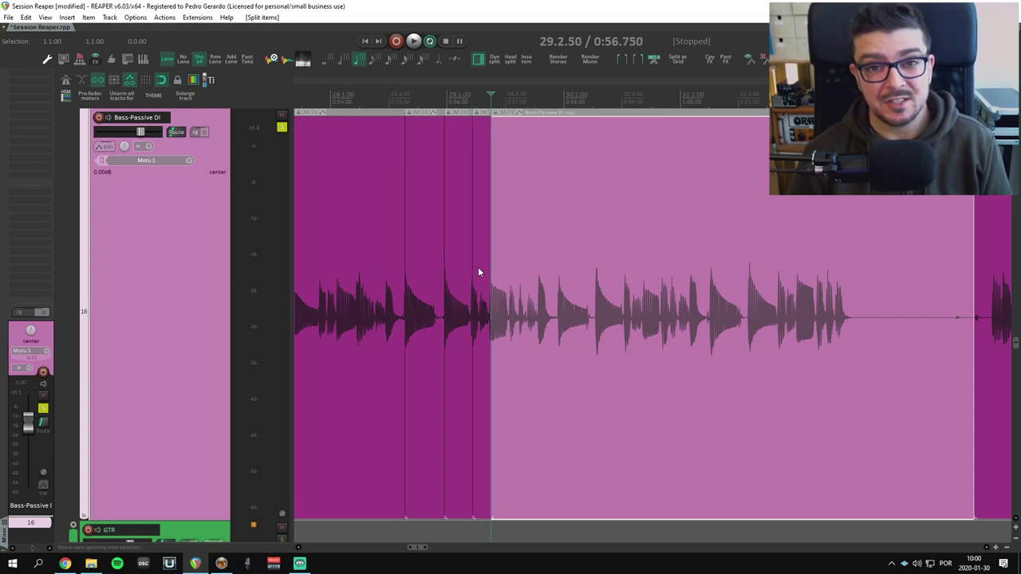
Undo the four transient splits of the Bass-Passive DI item
{"action": "key", "text": "ctrl+z"}
{"action": "key", "text": "ctrl+z"}
{"action": "key", "text": "ctrl+z"}
{"action": "key", "text": "ctrl+z"}
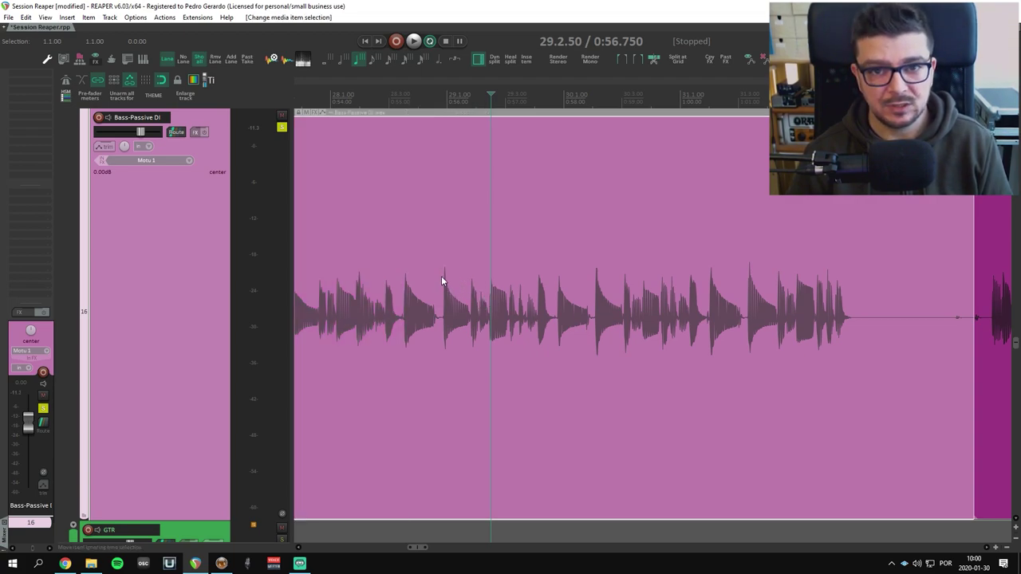
Open the transient detection settings above the waveform and raise the threshold to -10.8 dB
{"action": "left_click", "coordinate": [26, 18]}
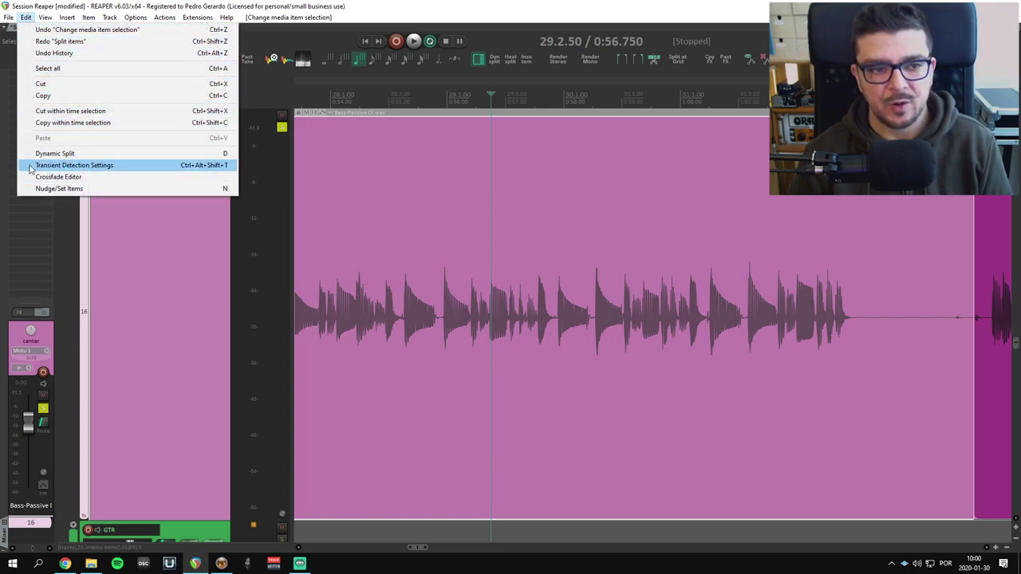
{"action": "left_click", "coordinate": [104, 168]}
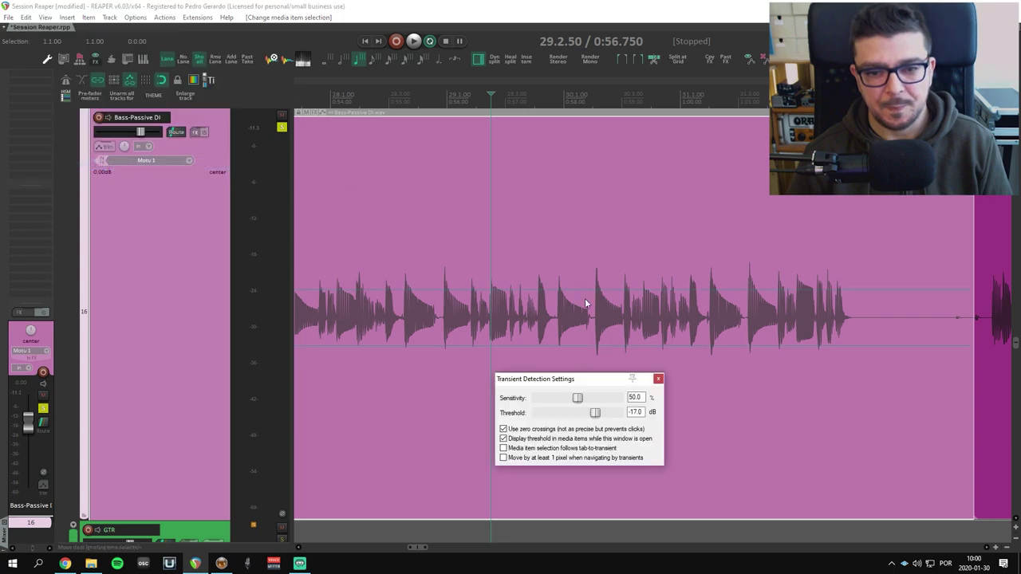
{"action": "left_click_drag", "start_coordinate": [568, 383], "coordinate": [570, 148]}
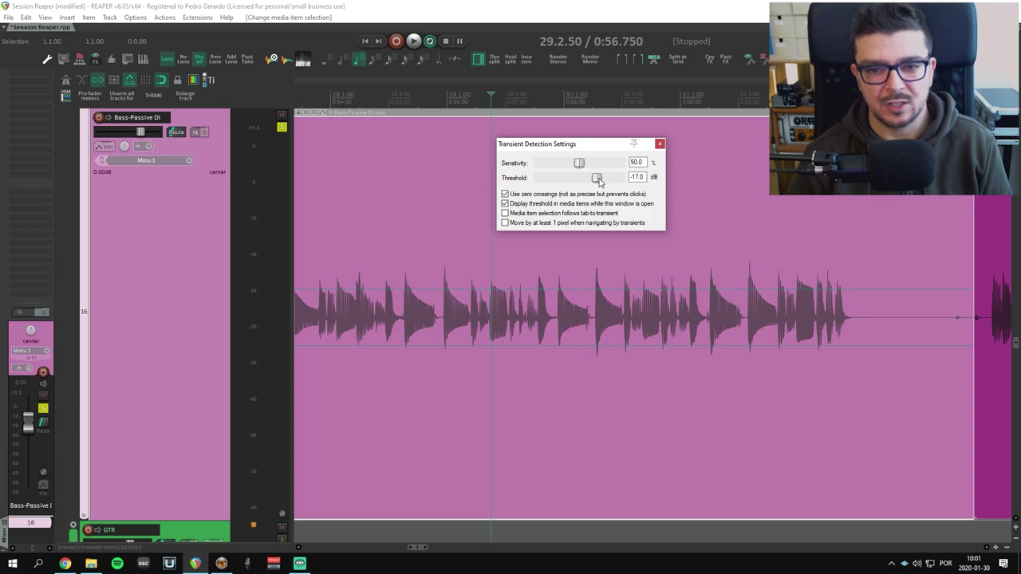
{"action": "left_click_drag", "start_coordinate": [597, 182], "coordinate": [584, 157]}
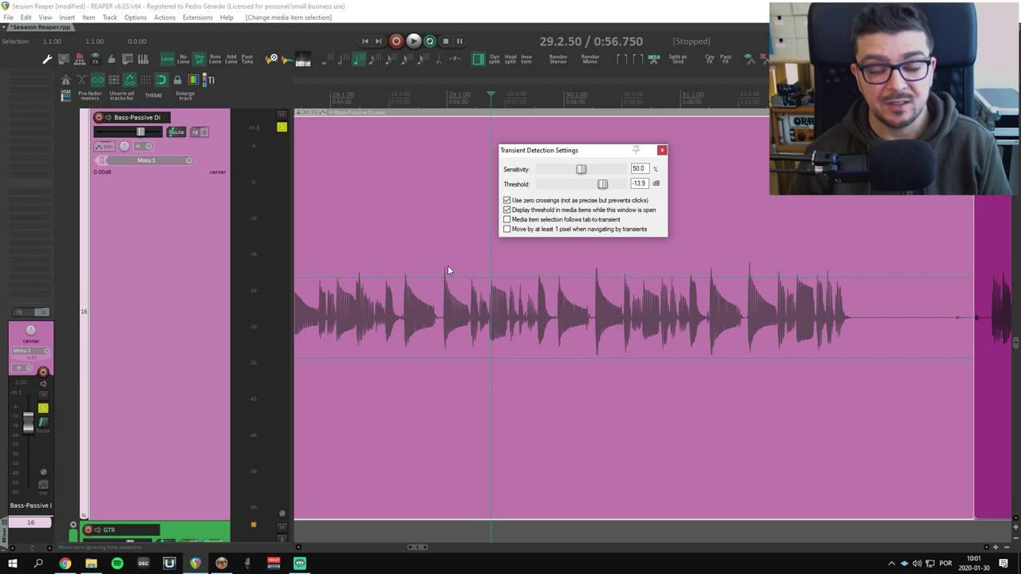
{"action": "left_click_drag", "start_coordinate": [602, 187], "coordinate": [605, 187]}
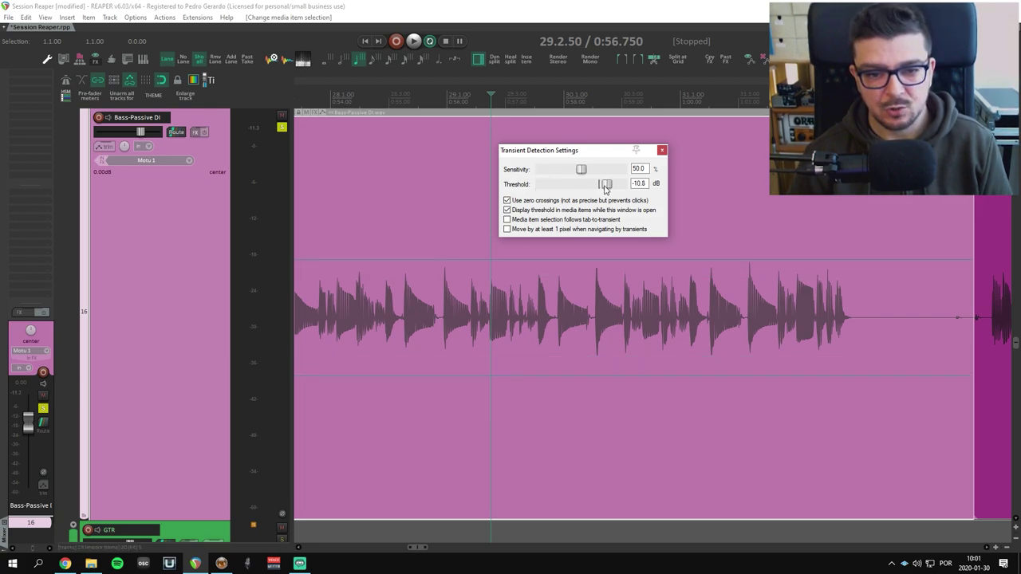
Place the edit cursor at about 28.3.40 in the bass item and set the transient detection threshold to -12.4 dB
{"action": "left_click_drag", "start_coordinate": [559, 150], "coordinate": [581, 147]}
{"action": "left_click", "coordinate": [402, 287]}
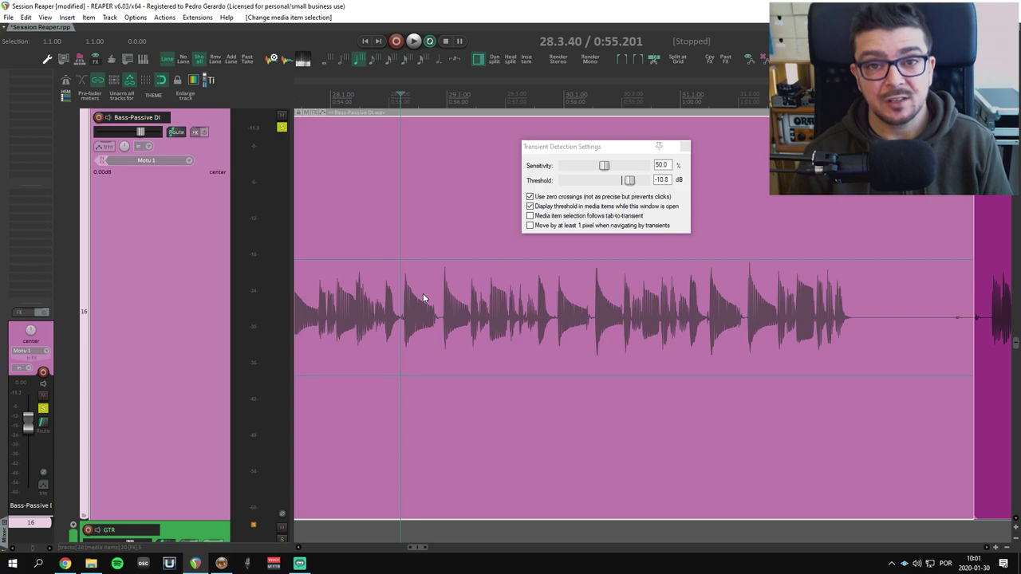
{"action": "left_click_drag", "start_coordinate": [629, 181], "coordinate": [625, 185]}
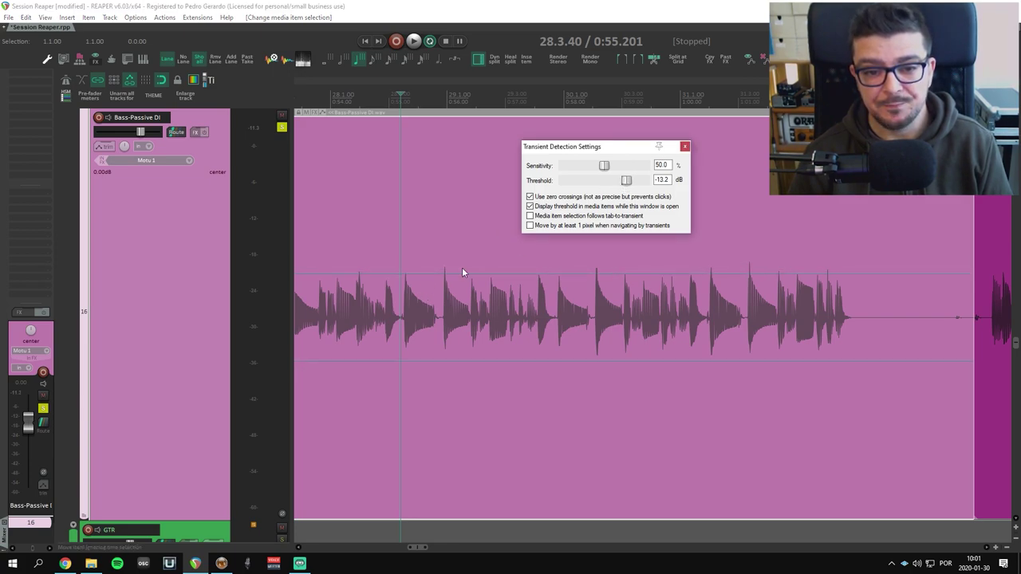
{"action": "scroll", "coordinate": [426, 280], "scroll_direction": "up", "scroll_amount": 1}
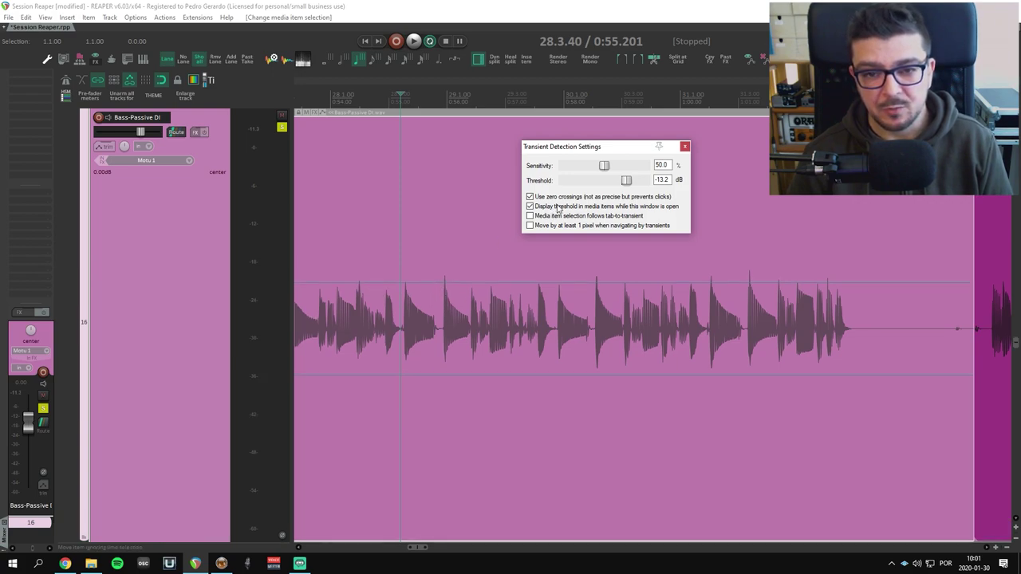
{"action": "left_click_drag", "start_coordinate": [627, 182], "coordinate": [629, 183]}
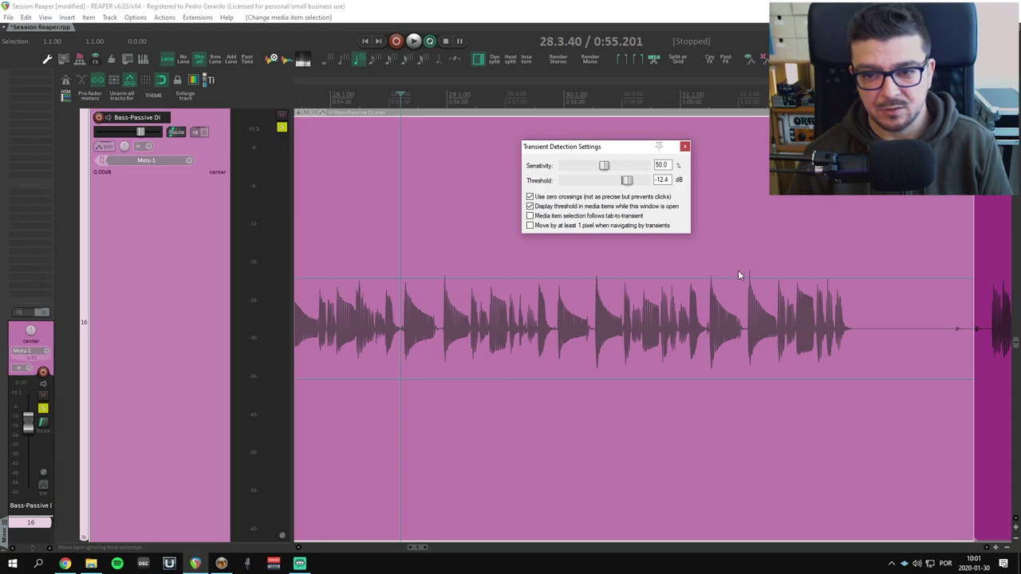
Test the threshold by placing the edit cursor before the 28.3 note attack and jumping through the detected transients up to 31.3.38
{"action": "left_click", "coordinate": [394, 294]}
{"action": "key", "text": "Tab"}
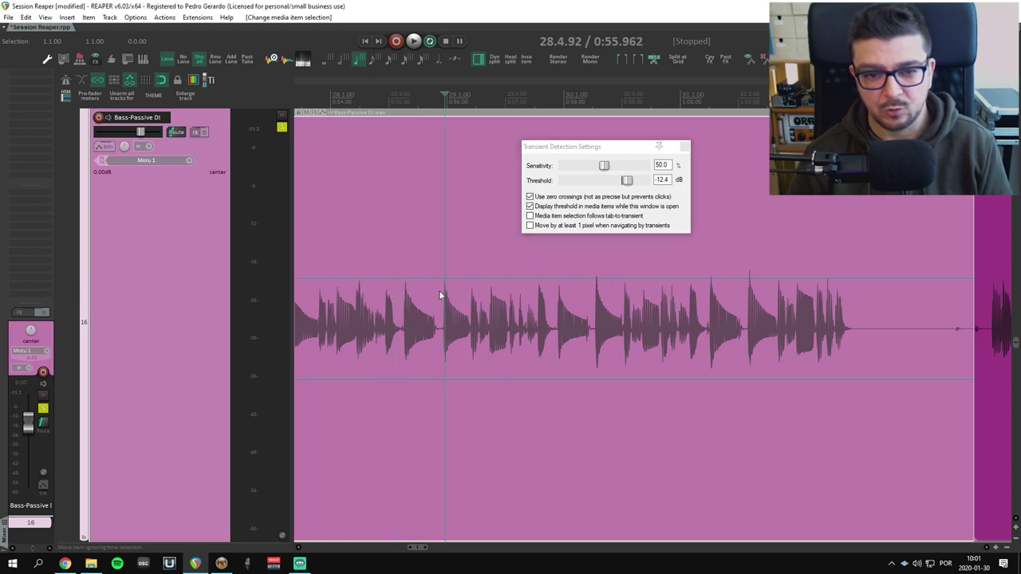
{"action": "key", "text": "Tab"}
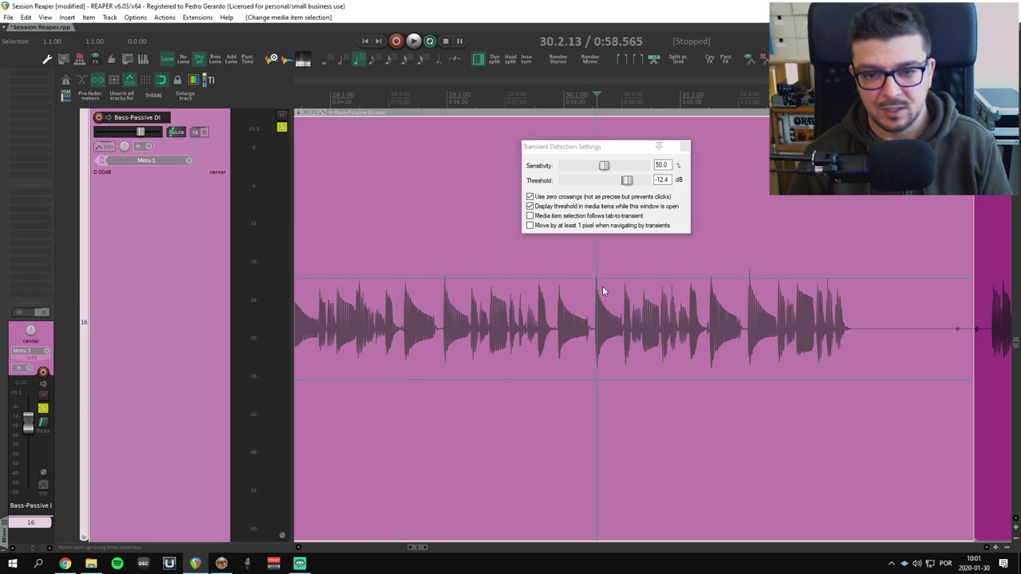
{"action": "key", "text": "Tab"}
{"action": "key", "text": "Tab"}
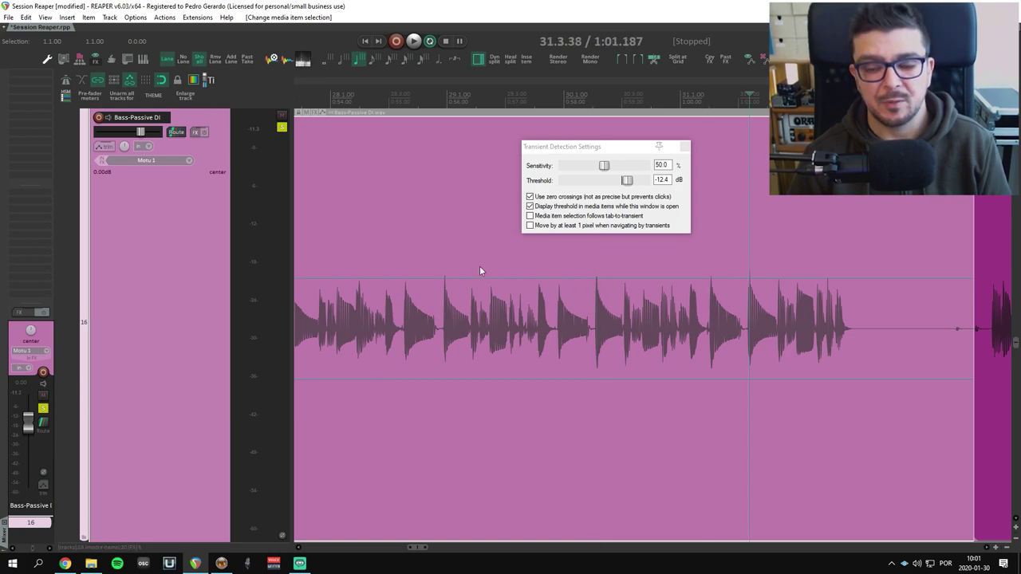
Lower the transient detection threshold to -14.5 dB and reposition the settings window above the bass waveform
{"action": "left_click_drag", "start_coordinate": [626, 182], "coordinate": [624, 184]}
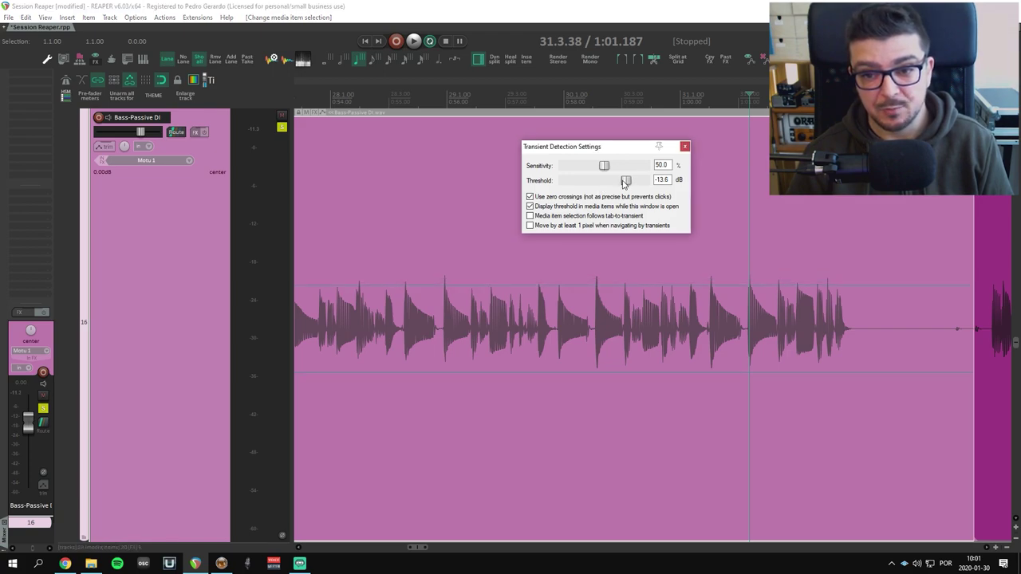
{"action": "left_click_drag", "start_coordinate": [624, 183], "coordinate": [590, 150]}
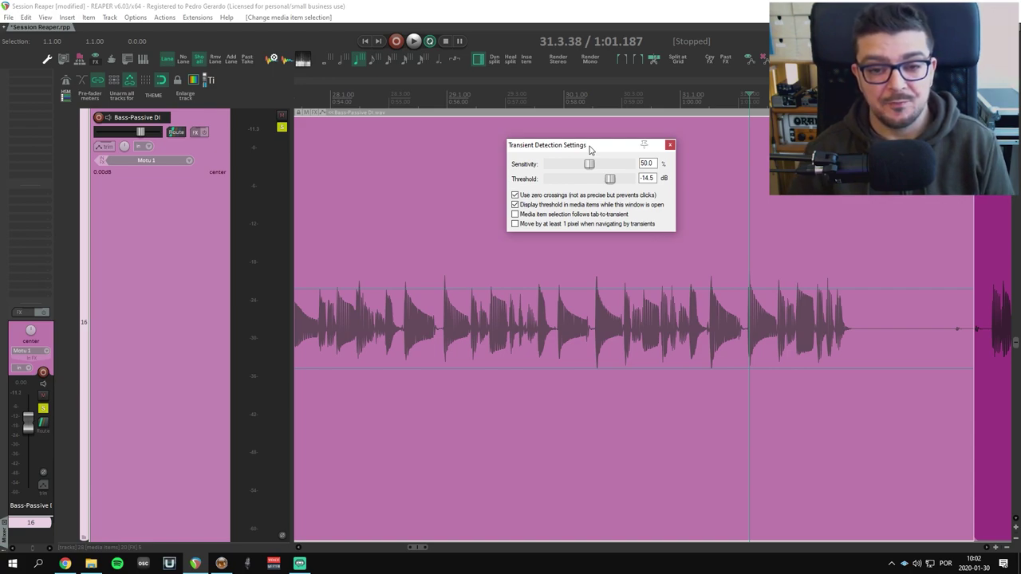
{"action": "left_click_drag", "start_coordinate": [588, 147], "coordinate": [562, 143]}
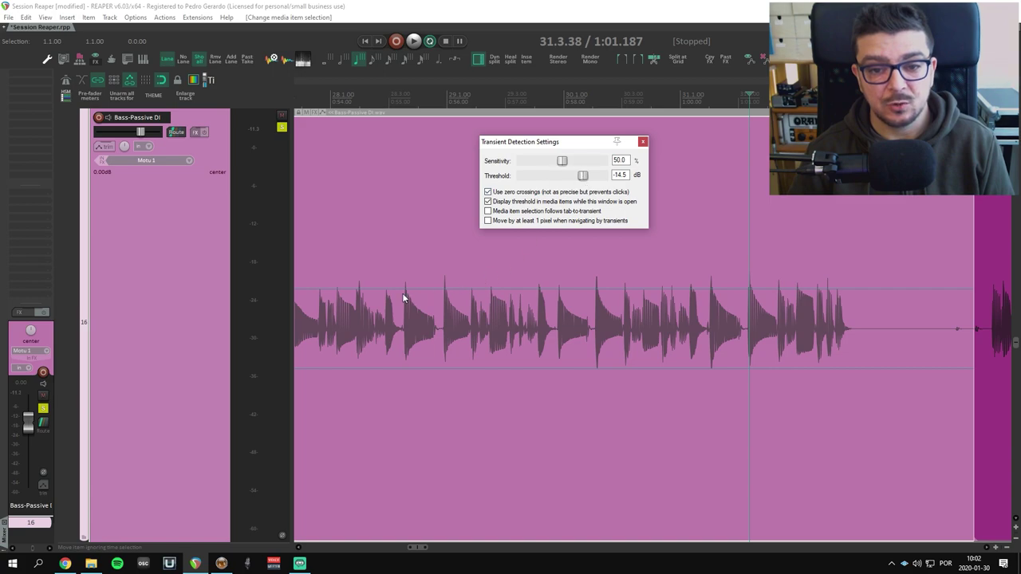